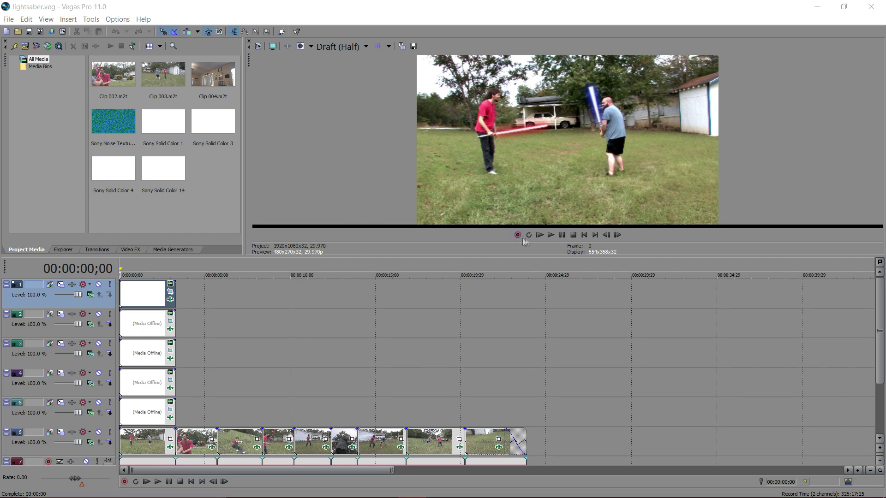
Play, pause and scrub the finished lightsaber clip to preview the end result.
{"action": "left_click", "coordinate": [540, 236]}
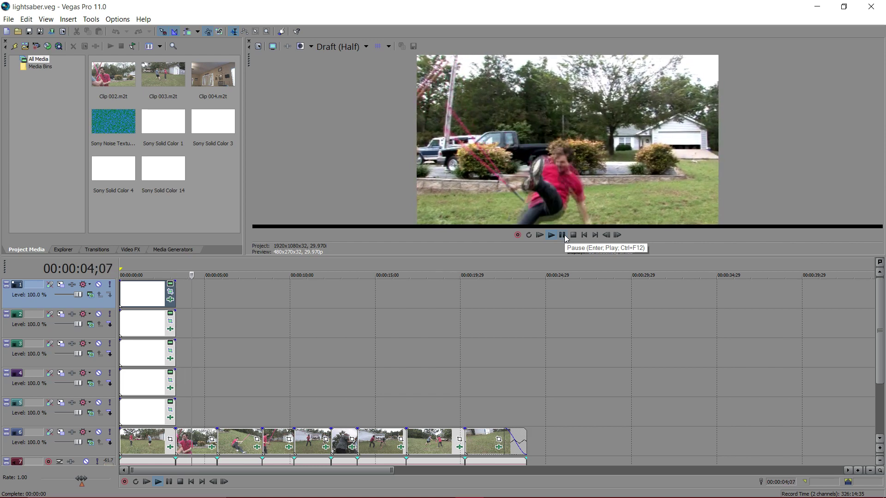
{"action": "left_click", "coordinate": [564, 236]}
{"action": "mouse_move", "coordinate": [204, 358]}
{"action": "left_mouse_down"}
{"action": "mouse_move", "coordinate": [172, 358]}
{"action": "mouse_move", "coordinate": [395, 357]}
{"action": "mouse_move", "coordinate": [111, 354]}
{"action": "mouse_move", "coordinate": [206, 353]}
{"action": "left_mouse_up"}
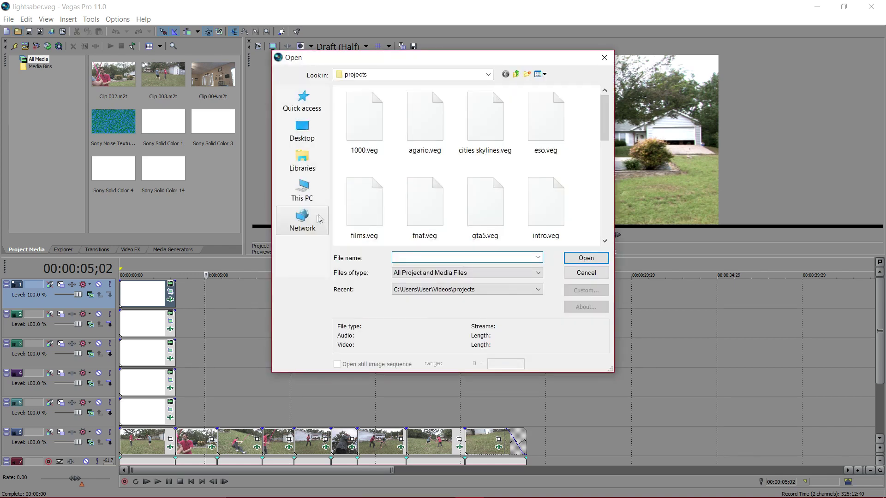
Open the lightsabertutorial.veg project file.
{"action": "scroll", "coordinate": [444, 218], "scroll_direction": "down", "scroll_amount": 3}
{"action": "scroll", "coordinate": [442, 191], "scroll_direction": "up", "scroll_amount": 3}
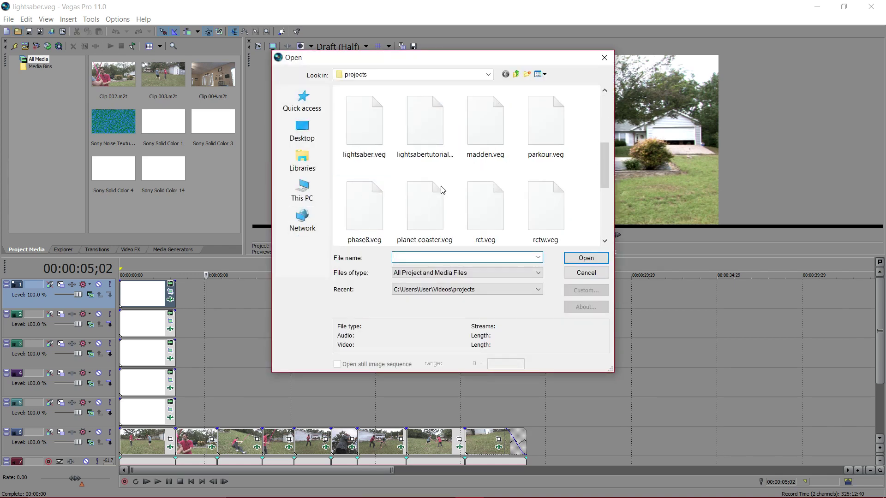
{"action": "left_click", "coordinate": [441, 152]}
{"action": "left_click", "coordinate": [586, 258]}
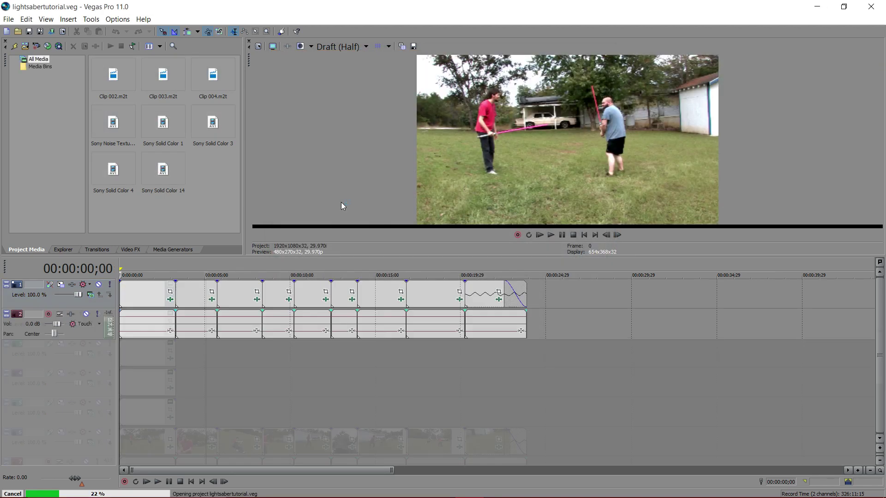
Play and scrub through the plain fight footage on the timeline.
{"action": "left_click", "coordinate": [132, 386]}
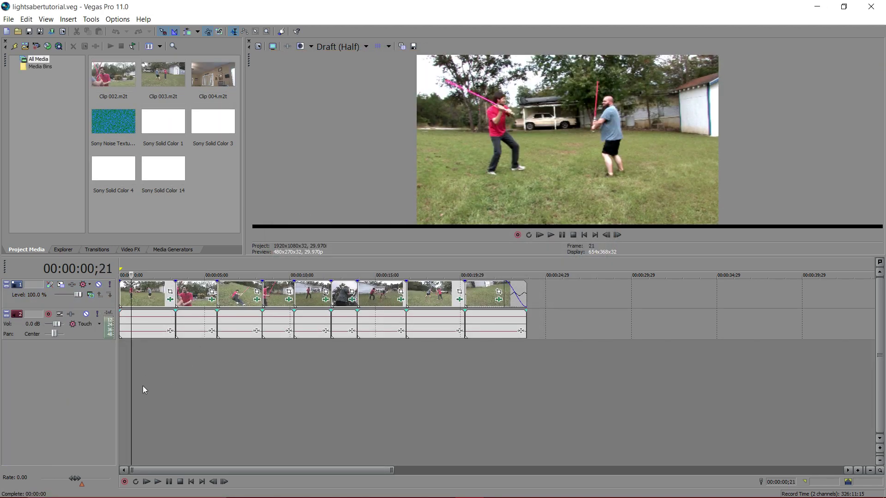
{"action": "key", "text": "l"}
{"action": "key", "text": "j"}
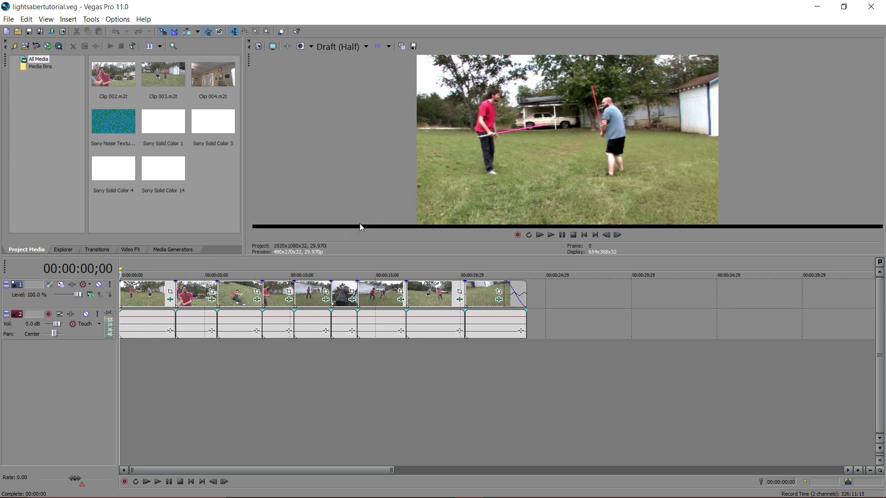
{"action": "left_click", "coordinate": [148, 369]}
{"action": "key", "text": "space"}
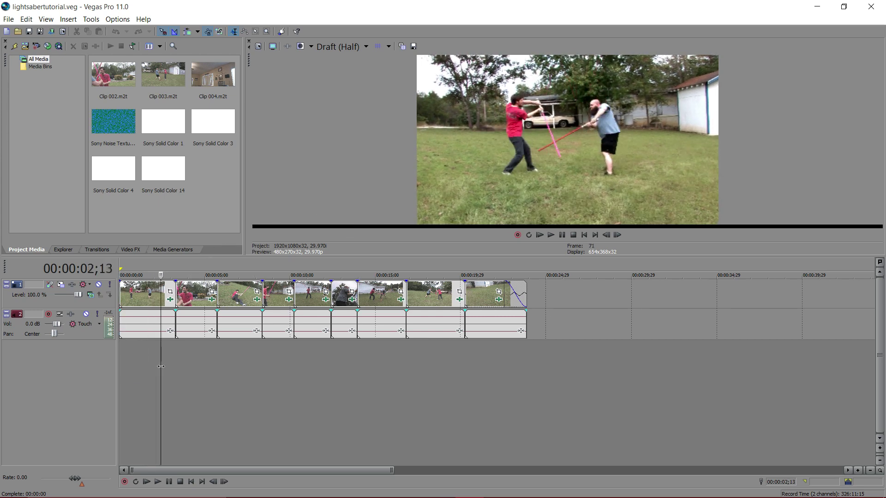
{"action": "left_click", "coordinate": [228, 365]}
{"action": "left_click", "coordinate": [147, 362]}
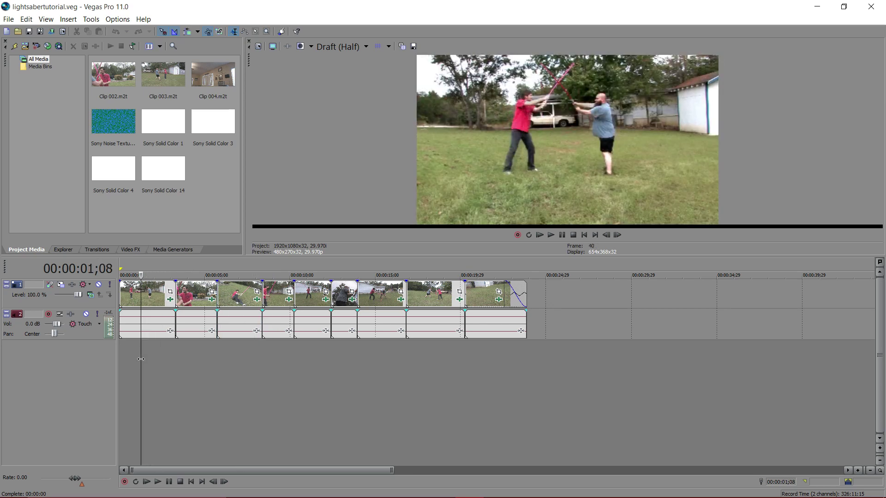
{"action": "left_click", "coordinate": [155, 359]}
{"action": "left_click_drag", "start_coordinate": [155, 359], "coordinate": [130, 334]}
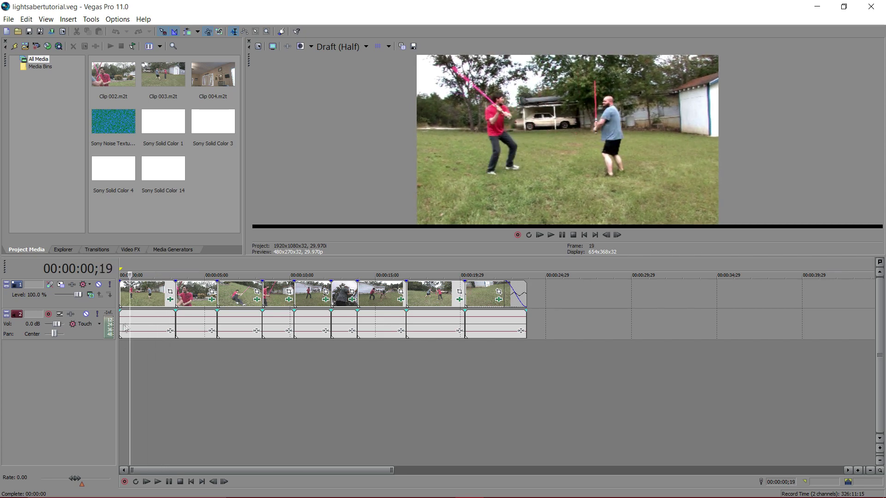
Select the audio track, mark a short range near one second, and play it back.
{"action": "left_click", "coordinate": [96, 330]}
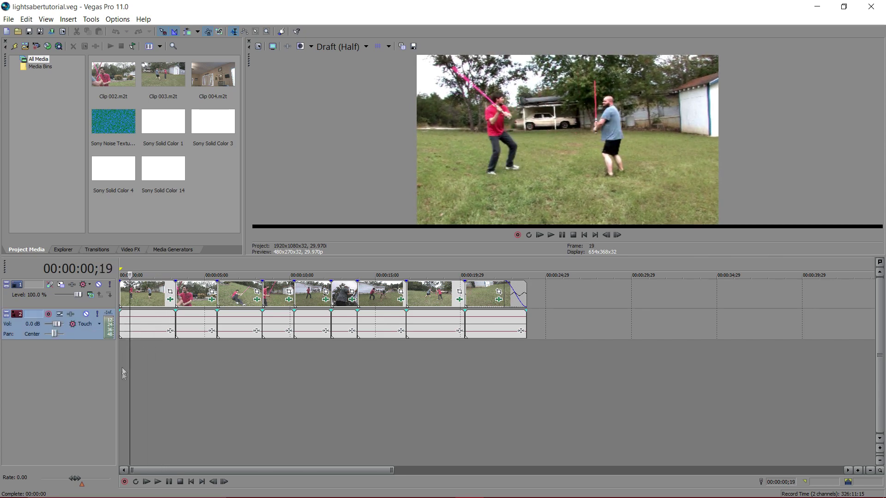
{"action": "mouse_move", "coordinate": [132, 367]}
{"action": "left_mouse_down"}
{"action": "mouse_move", "coordinate": [157, 368]}
{"action": "mouse_move", "coordinate": [117, 370]}
{"action": "mouse_move", "coordinate": [218, 376]}
{"action": "mouse_move", "coordinate": [134, 376]}
{"action": "left_mouse_up"}
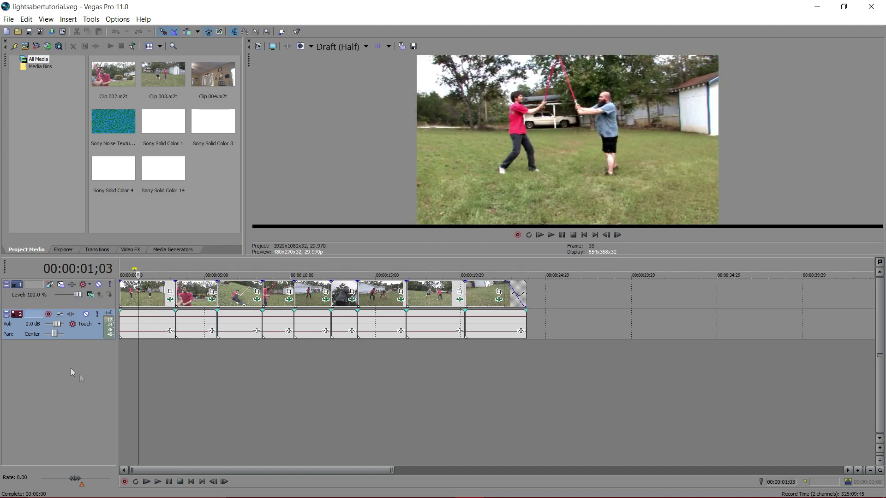
{"action": "key", "text": "space"}
{"action": "key", "text": "space"}
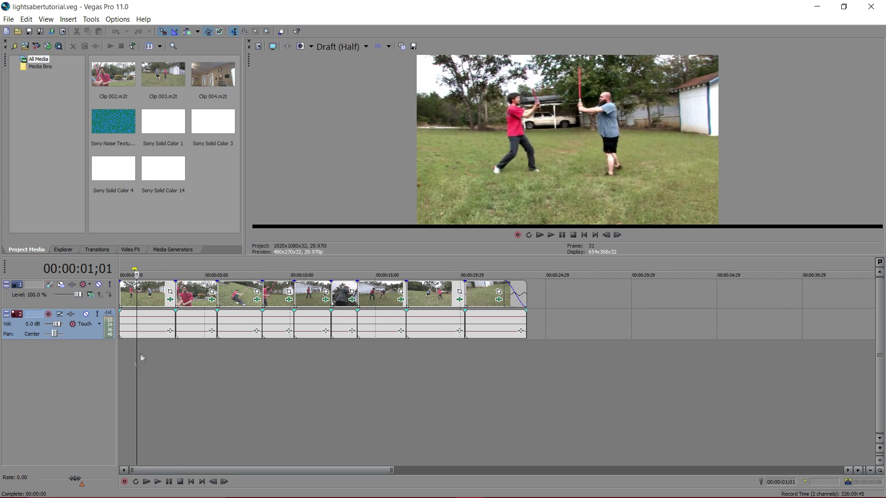
{"action": "left_click", "coordinate": [120, 356]}
Drag the White Solid Color preset from Media Generators onto a new timeline track.
{"action": "right_click", "coordinate": [83, 374]}
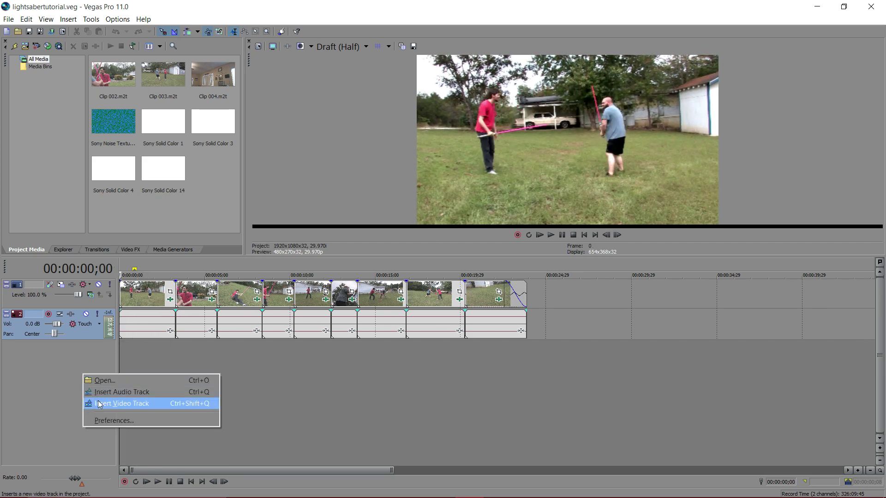
{"action": "left_click", "coordinate": [65, 369]}
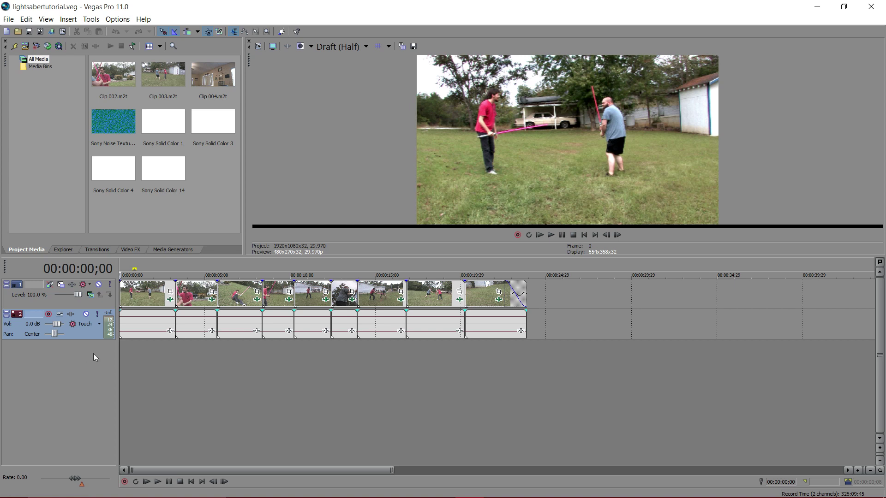
{"action": "left_click", "coordinate": [167, 250]}
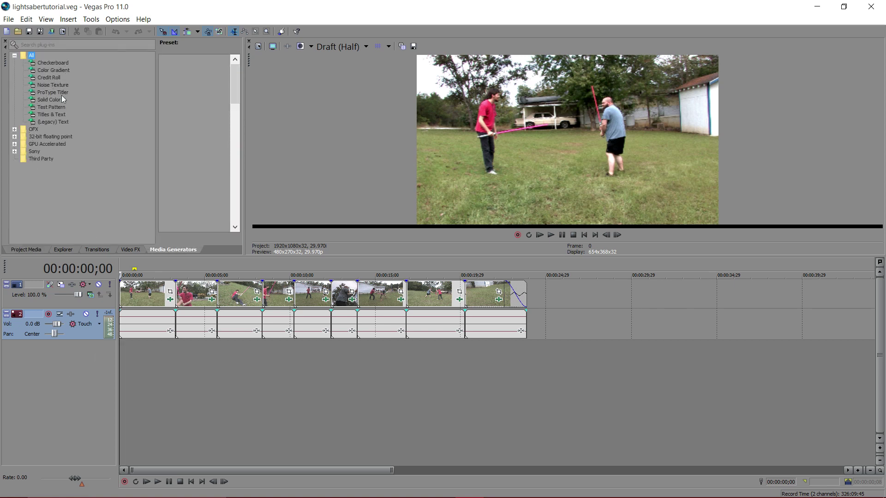
{"action": "left_click", "coordinate": [45, 101]}
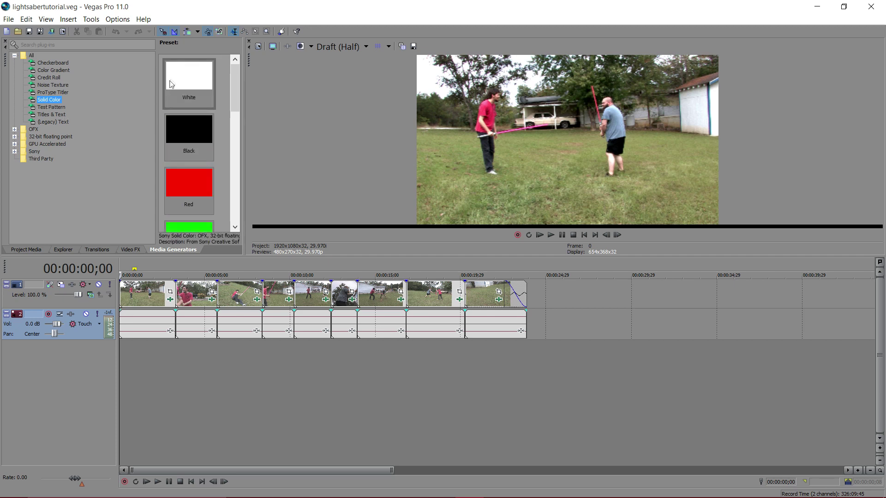
{"action": "left_click_drag", "start_coordinate": [185, 78], "coordinate": [89, 366]}
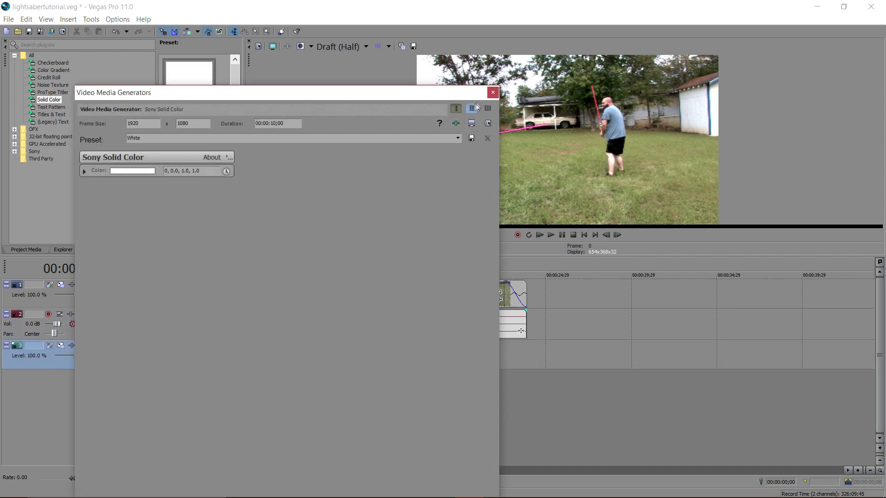
{"action": "left_click", "coordinate": [492, 93]}
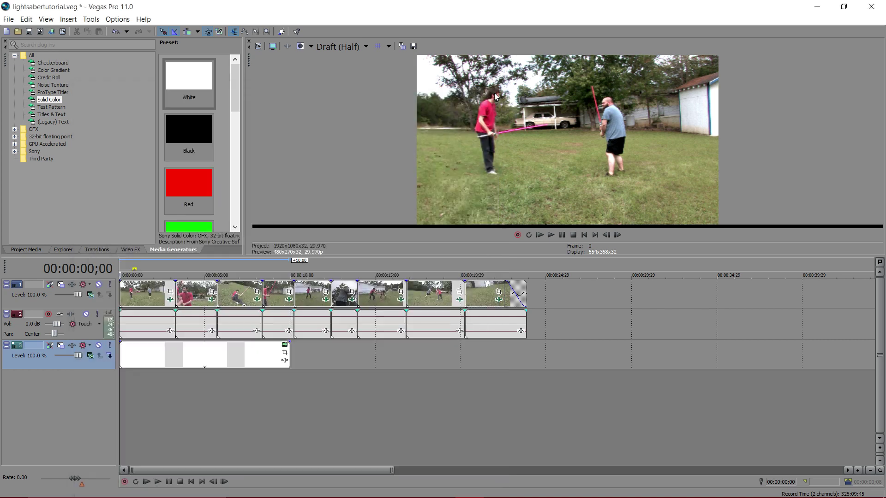
Move the white track to the top and trim its clip to about three seconds.
{"action": "left_click_drag", "start_coordinate": [63, 366], "coordinate": [70, 289]}
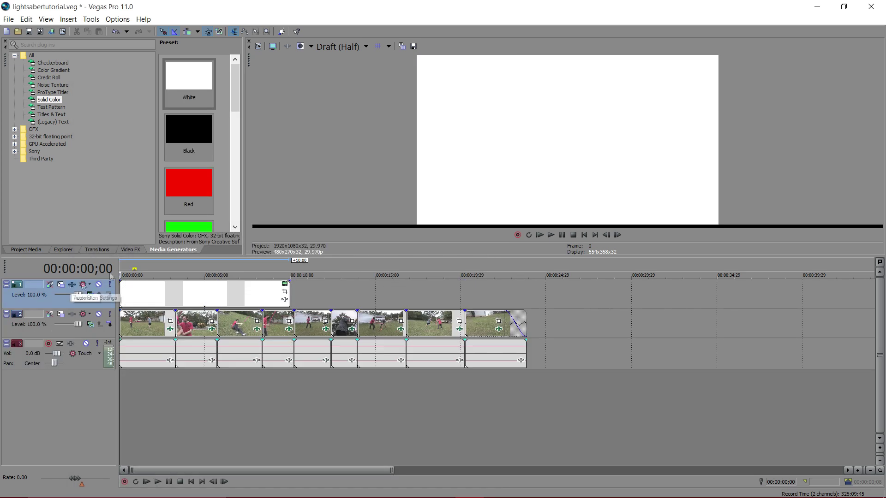
{"action": "left_click_drag", "start_coordinate": [288, 295], "coordinate": [173, 302]}
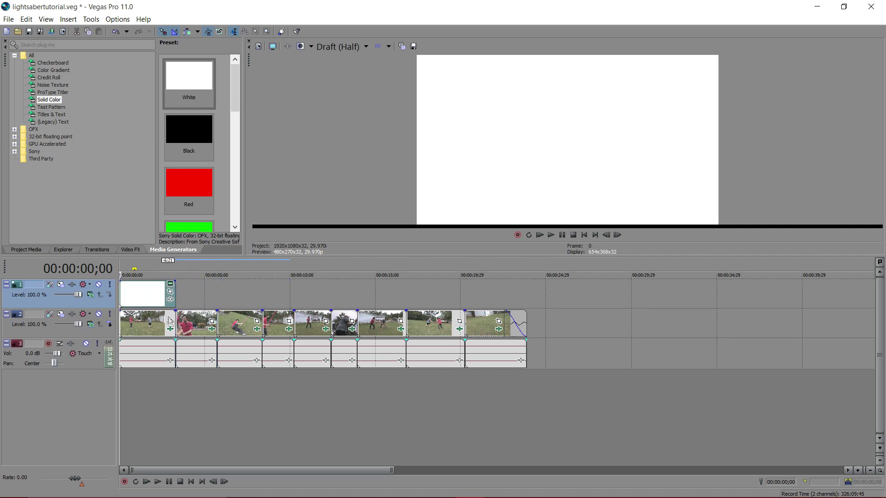
{"action": "left_click", "coordinate": [143, 326]}
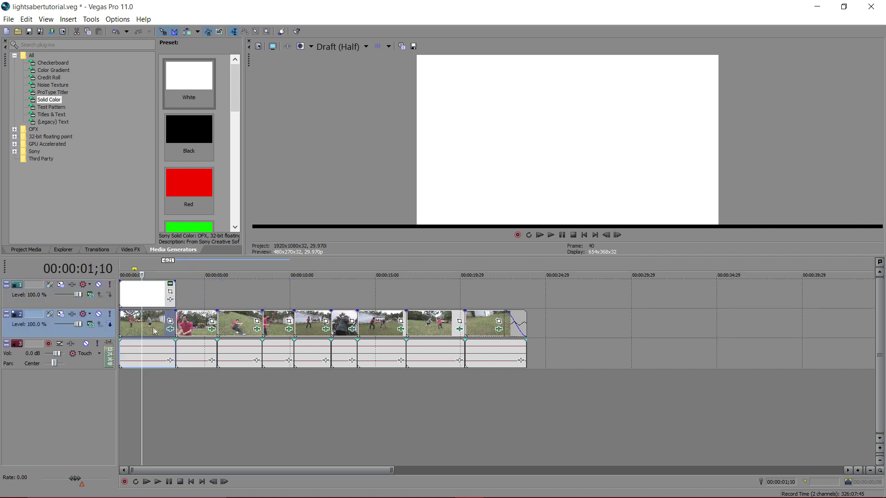
{"action": "key", "text": "Home"}
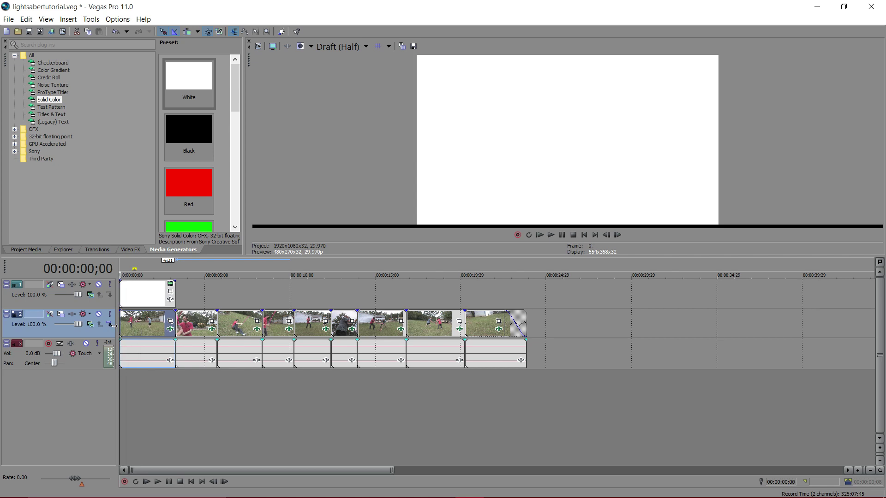
{"action": "left_click", "coordinate": [115, 307]}
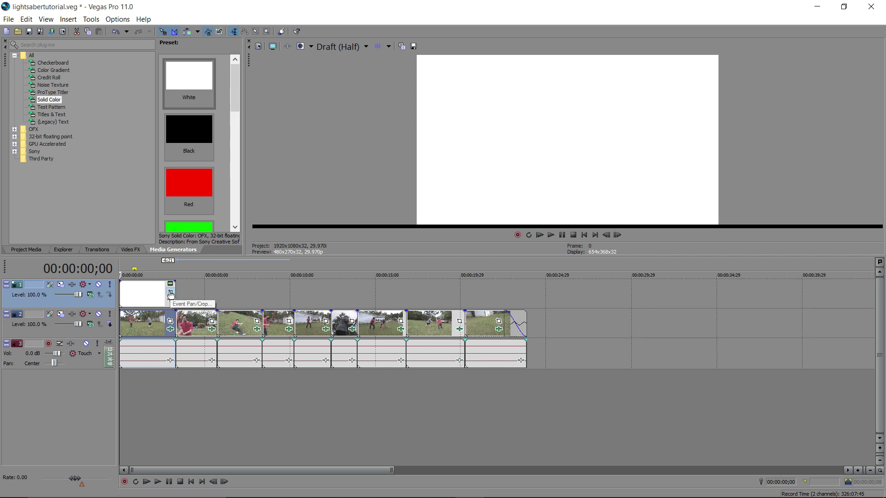
Open the white clip's Pan/Crop, enable Mask, and select the Anchor Creation Tool.
{"action": "left_click", "coordinate": [170, 294]}
{"action": "mouse_move", "coordinate": [375, 119]}
{"action": "left_mouse_down"}
{"action": "mouse_move", "coordinate": [332, 144]}
{"action": "mouse_move", "coordinate": [231, 90]}
{"action": "mouse_move", "coordinate": [45, 28]}
{"action": "mouse_move", "coordinate": [269, 118]}
{"action": "mouse_move", "coordinate": [270, 102]}
{"action": "left_mouse_up"}
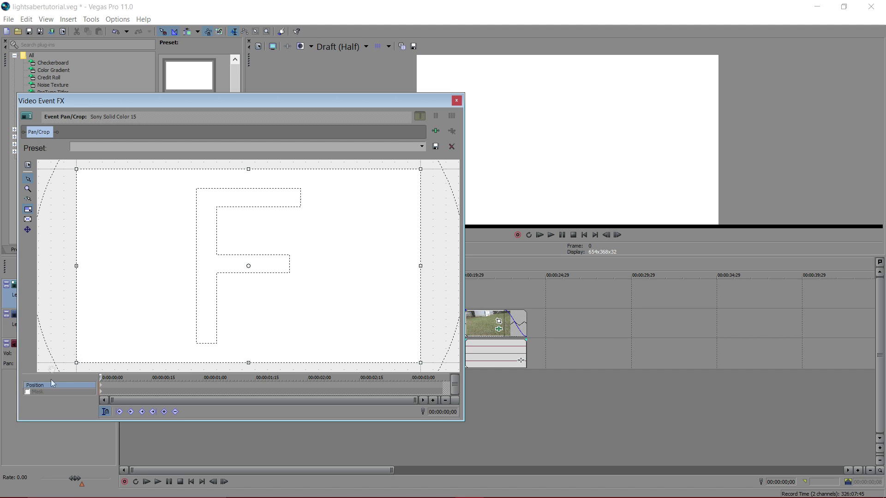
{"action": "left_click", "coordinate": [27, 392]}
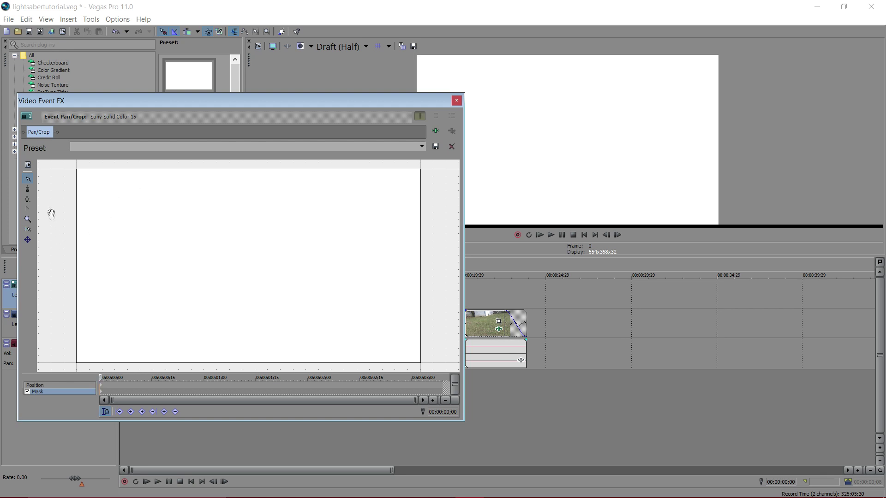
{"action": "left_click", "coordinate": [28, 191]}
Close the mask outline and pull its lower corners together into a thin blade.
{"action": "left_click", "coordinate": [220, 209]}
{"action": "left_click", "coordinate": [206, 193]}
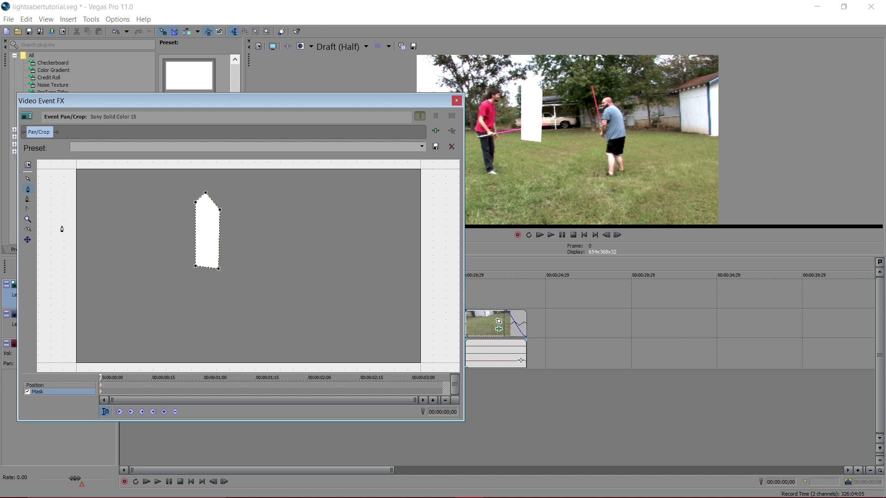
{"action": "left_click", "coordinate": [28, 179]}
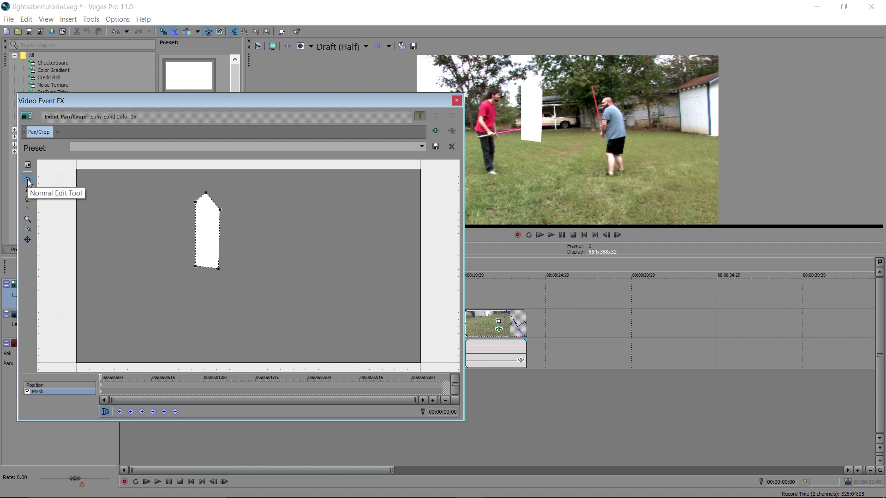
{"action": "left_click", "coordinate": [184, 259]}
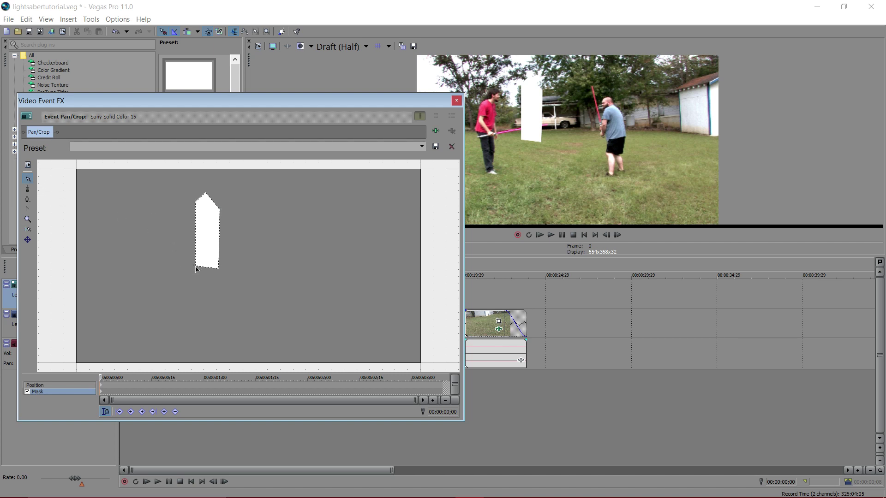
{"action": "left_click_drag", "start_coordinate": [196, 267], "coordinate": [171, 256]}
{"action": "left_click_drag", "start_coordinate": [169, 258], "coordinate": [167, 258]}
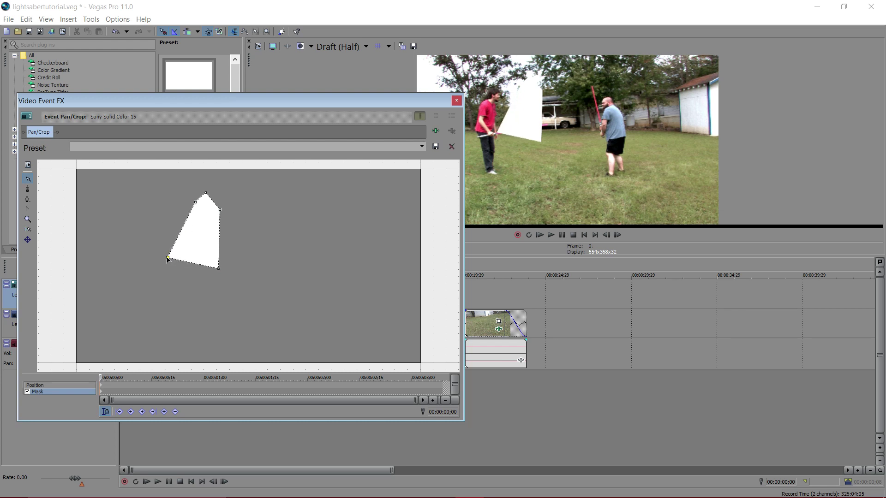
{"action": "left_click_drag", "start_coordinate": [220, 271], "coordinate": [172, 264]}
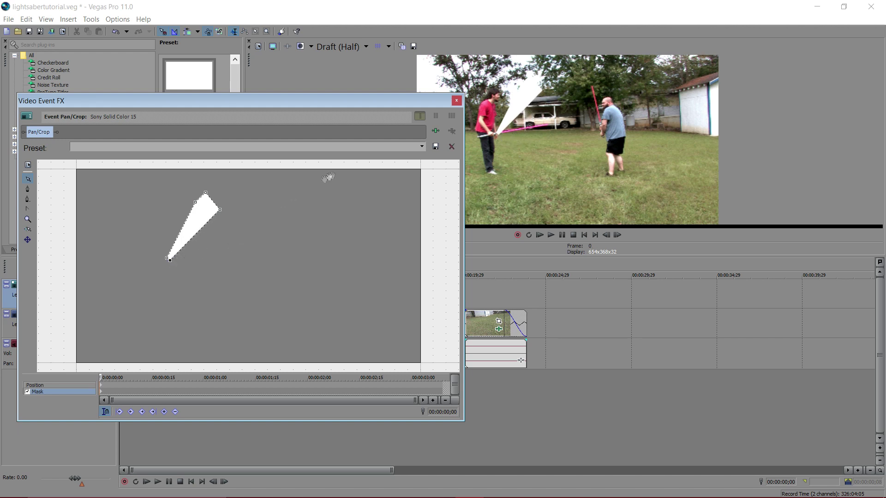
Close Video Event FX, enlarge the preview, and reopen the white event's Pan/Crop mask.
{"action": "left_click", "coordinate": [457, 101]}
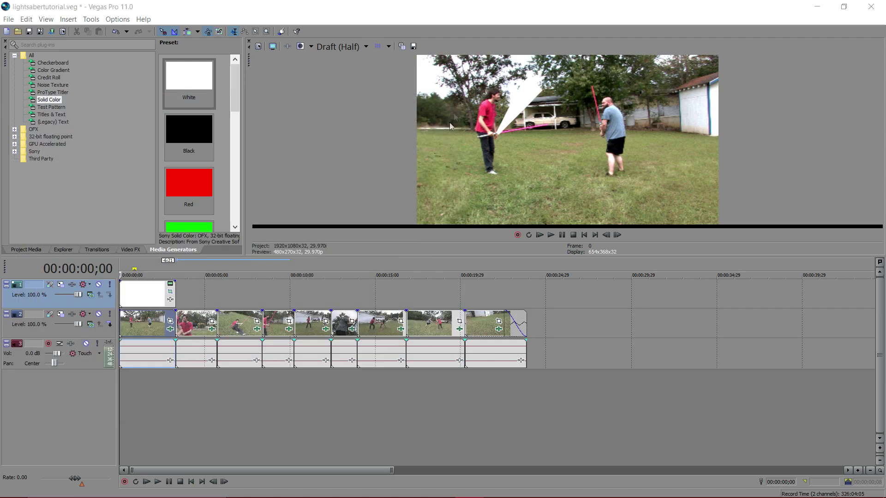
{"action": "left_click_drag", "start_coordinate": [245, 170], "coordinate": [132, 170]}
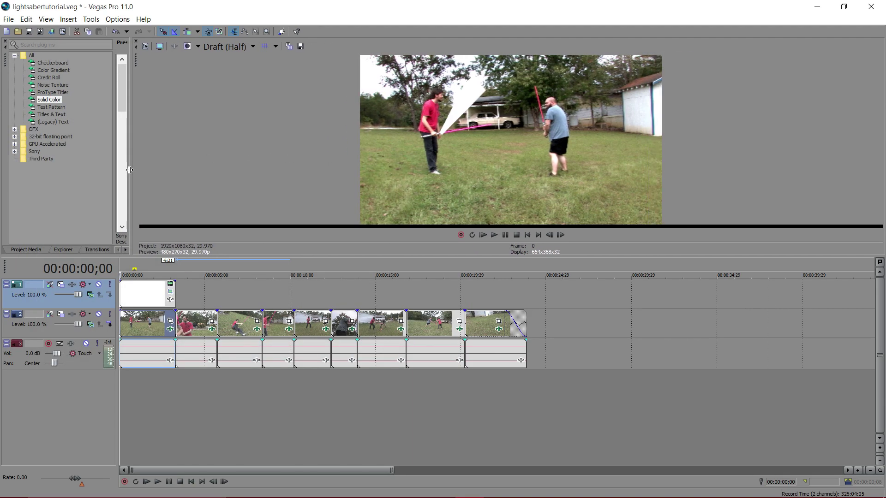
{"action": "left_click_drag", "start_coordinate": [321, 255], "coordinate": [307, 372]}
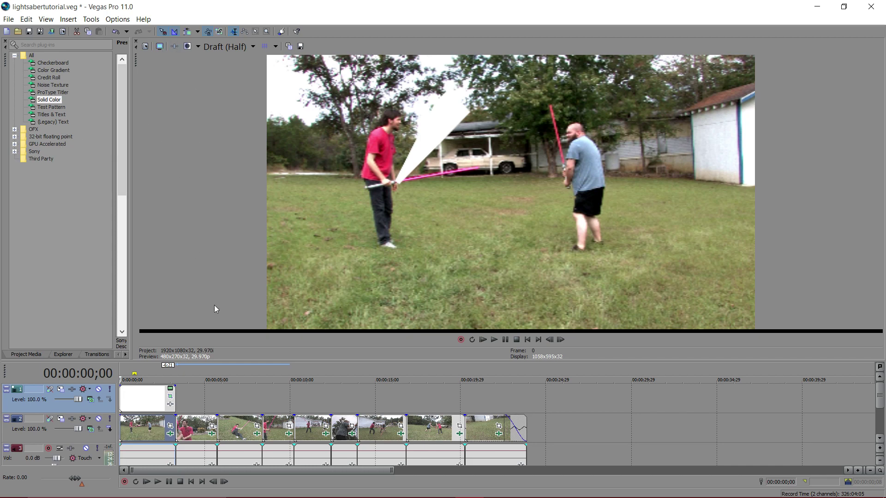
{"action": "left_click_drag", "start_coordinate": [316, 368], "coordinate": [303, 406]}
{"action": "left_click", "coordinate": [171, 435]}
Reshape the mask toward a thin beam, zooming and panning the canvas over the saber.
{"action": "left_click_drag", "start_coordinate": [230, 104], "coordinate": [318, 225]}
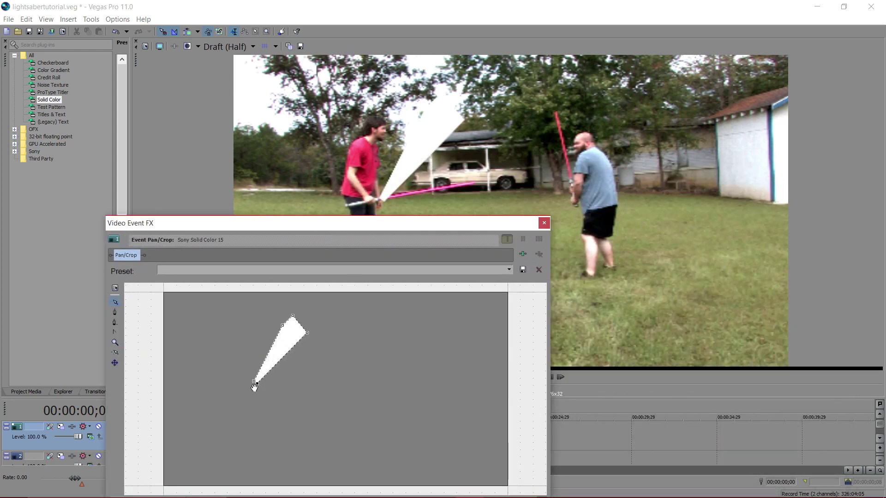
{"action": "left_click_drag", "start_coordinate": [258, 387], "coordinate": [255, 386]}
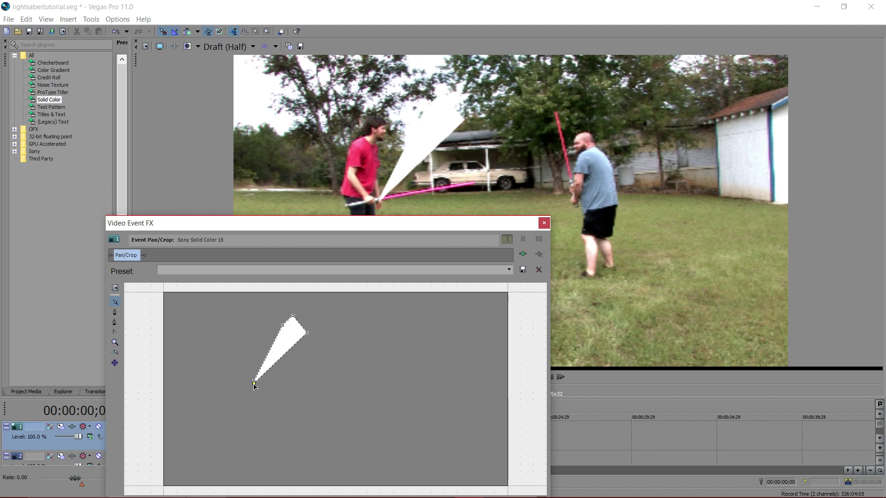
{"action": "left_click_drag", "start_coordinate": [308, 334], "coordinate": [315, 374]}
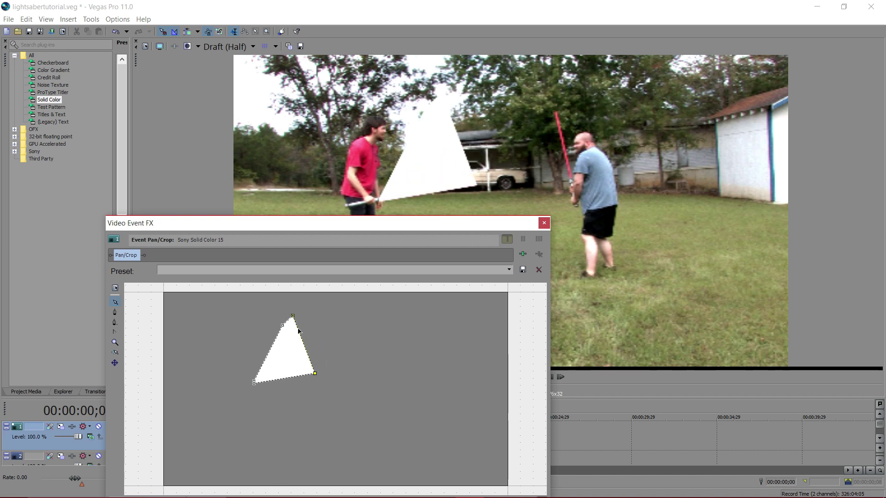
{"action": "left_click_drag", "start_coordinate": [293, 318], "coordinate": [314, 372]}
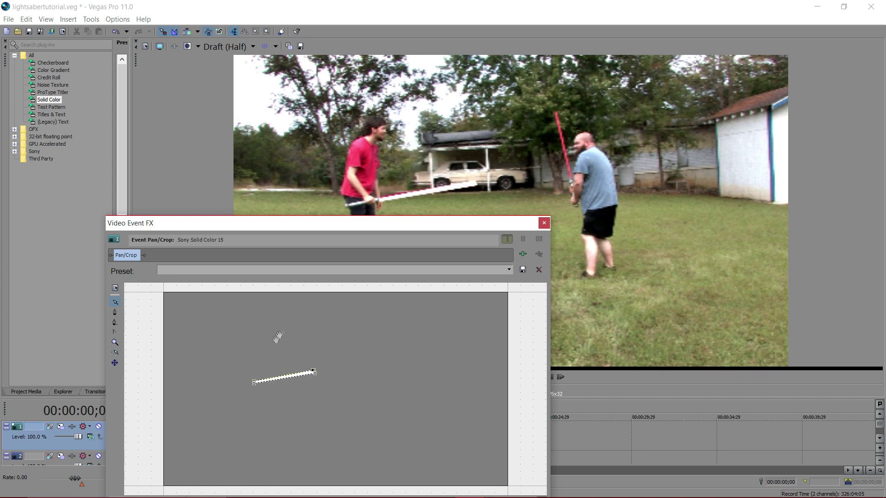
{"action": "scroll", "coordinate": [269, 394], "scroll_direction": "up", "scroll_amount": 5}
{"action": "left_click_drag", "start_coordinate": [267, 394], "coordinate": [304, 392]}
{"action": "scroll", "coordinate": [263, 394], "scroll_direction": "up", "scroll_amount": 3}
{"action": "left_click_drag", "start_coordinate": [224, 392], "coordinate": [262, 398]}
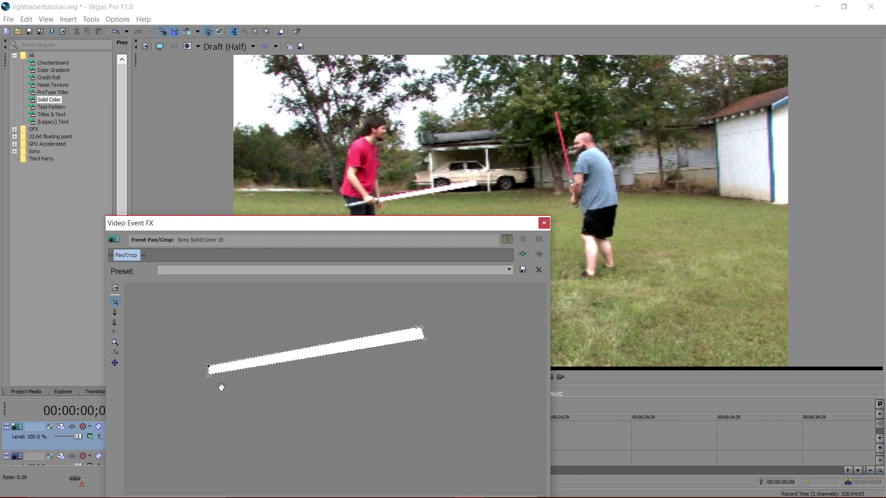
Refine the beam's left and right ends to match the pink saber.
{"action": "left_click_drag", "start_coordinate": [209, 379], "coordinate": [209, 378]}
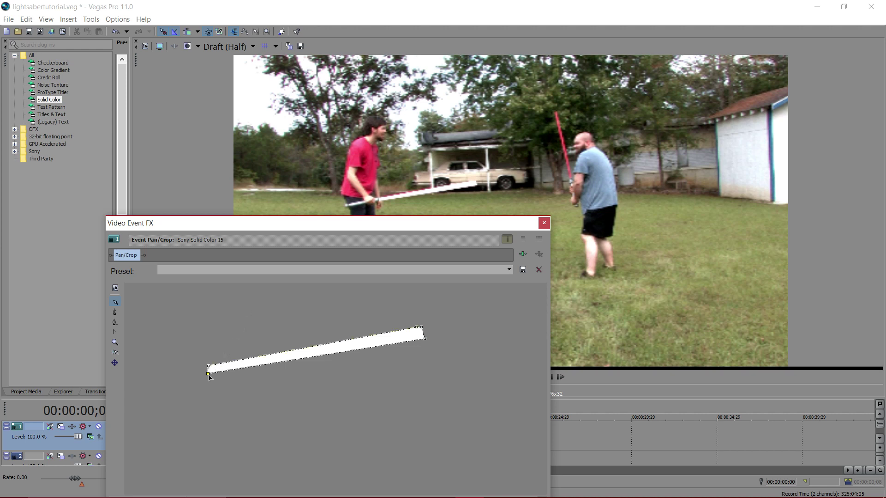
{"action": "left_click_drag", "start_coordinate": [209, 378], "coordinate": [211, 376]}
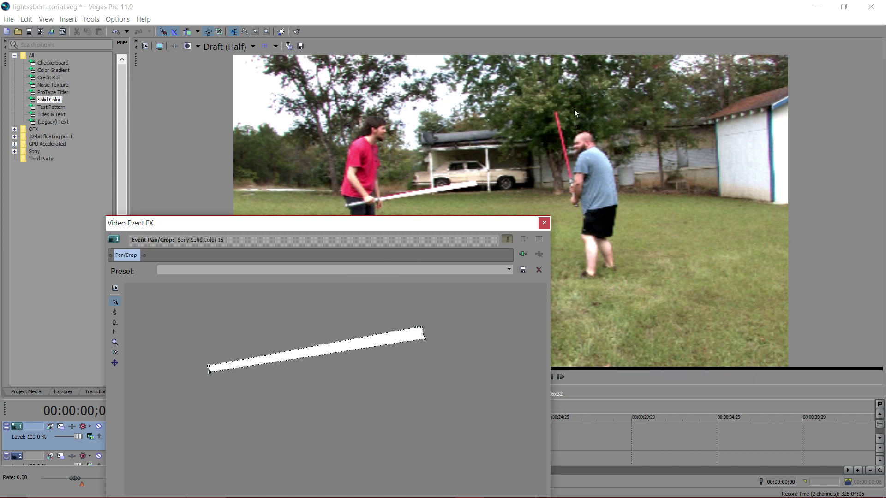
{"action": "left_click_drag", "start_coordinate": [425, 341], "coordinate": [418, 336]}
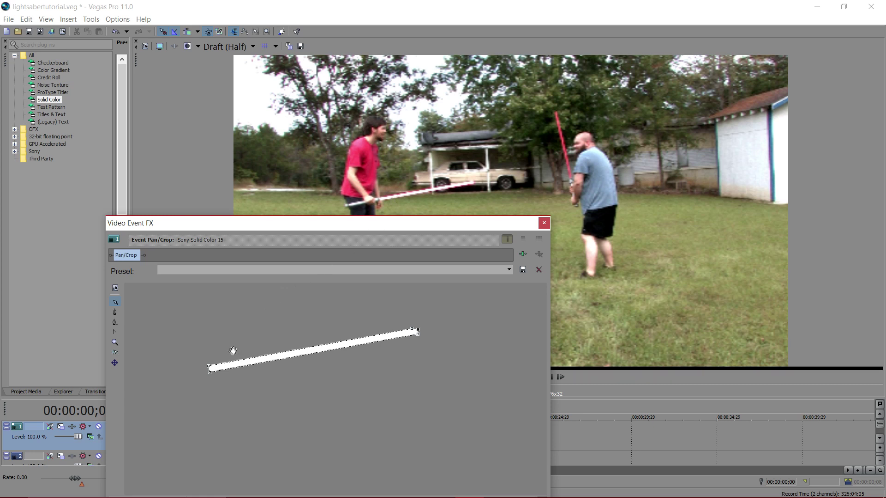
{"action": "left_click", "coordinate": [210, 373]}
{"action": "left_click_drag", "start_coordinate": [211, 375], "coordinate": [210, 370]}
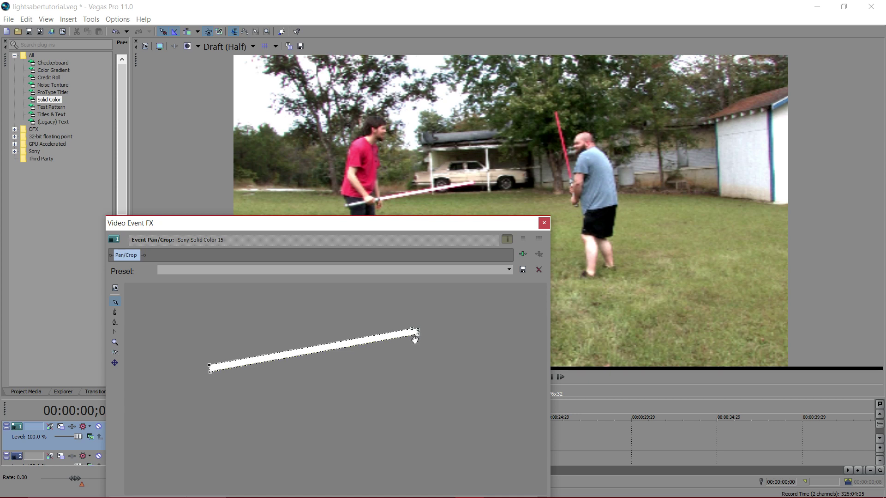
{"action": "left_click_drag", "start_coordinate": [416, 336], "coordinate": [415, 337]}
Move the FX window aside and advance the mask cursor to frame 13.
{"action": "left_click_drag", "start_coordinate": [385, 223], "coordinate": [685, 226]}
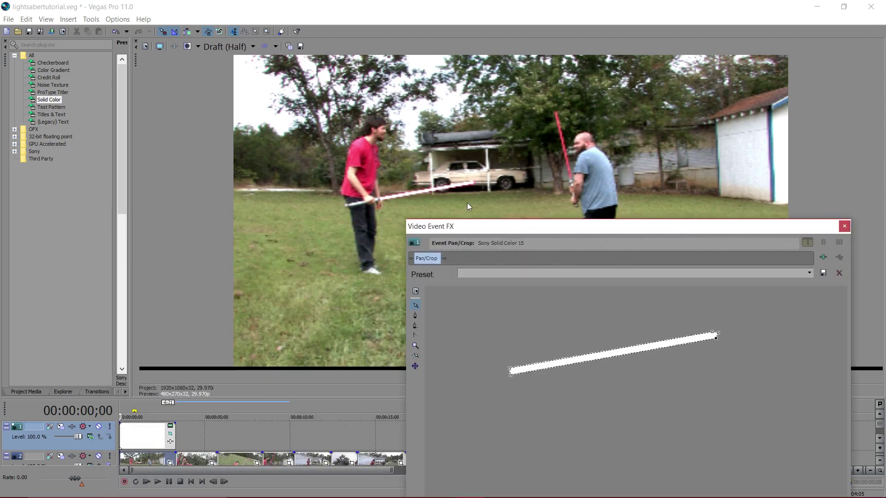
{"action": "left_click_drag", "start_coordinate": [586, 229], "coordinate": [674, 86]}
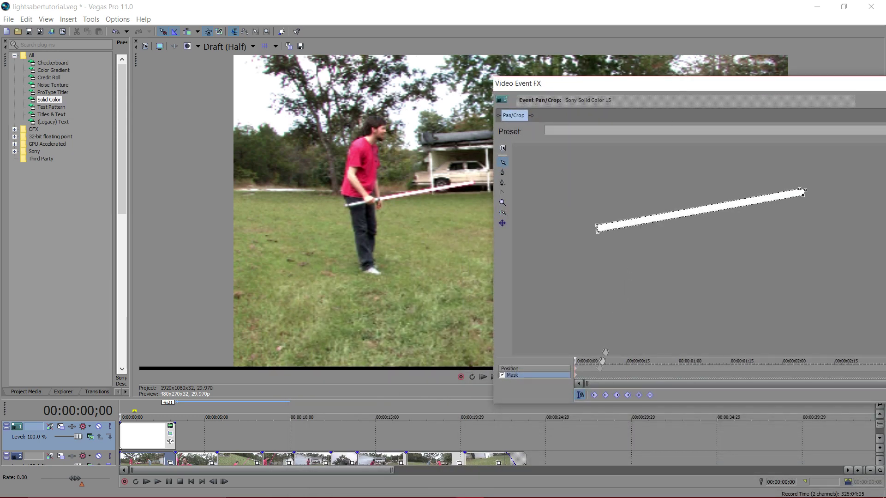
{"action": "left_click_drag", "start_coordinate": [578, 360], "coordinate": [622, 361]}
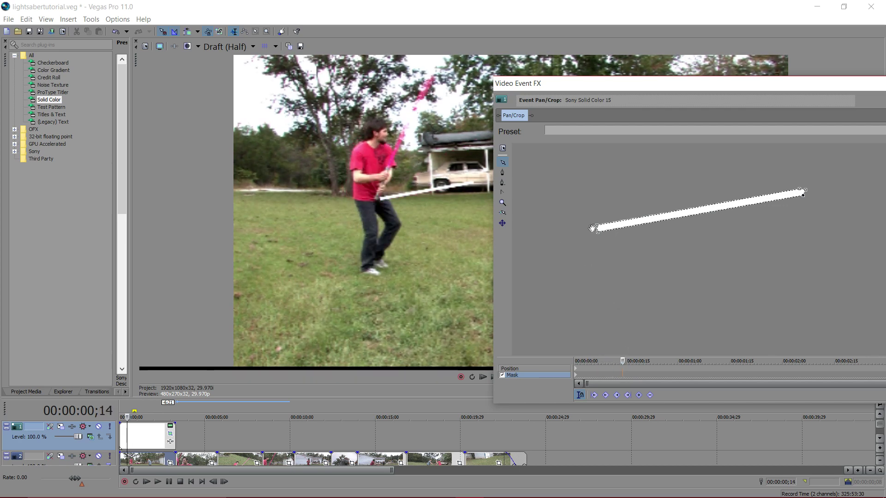
Extend the mask up to the raised saber's tip and collapse it into a thin blade.
{"action": "left_click_drag", "start_coordinate": [598, 227], "coordinate": [611, 150]}
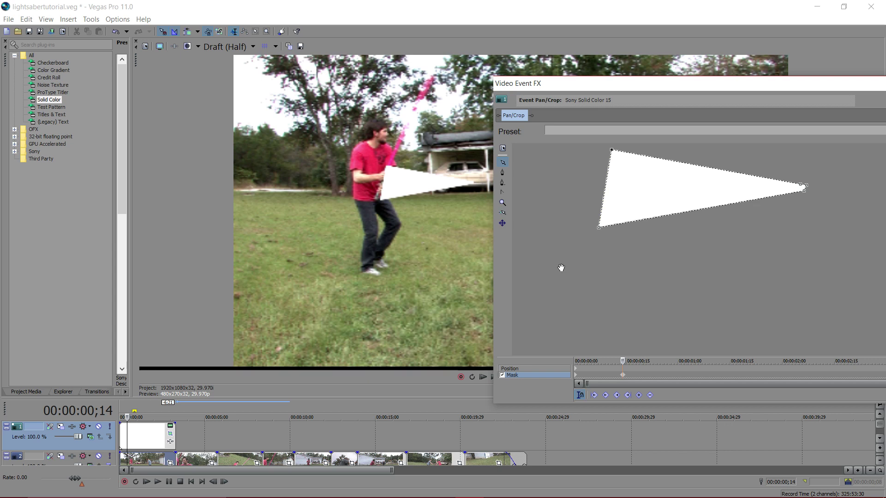
{"action": "scroll", "coordinate": [653, 229], "scroll_direction": "down", "scroll_amount": 4}
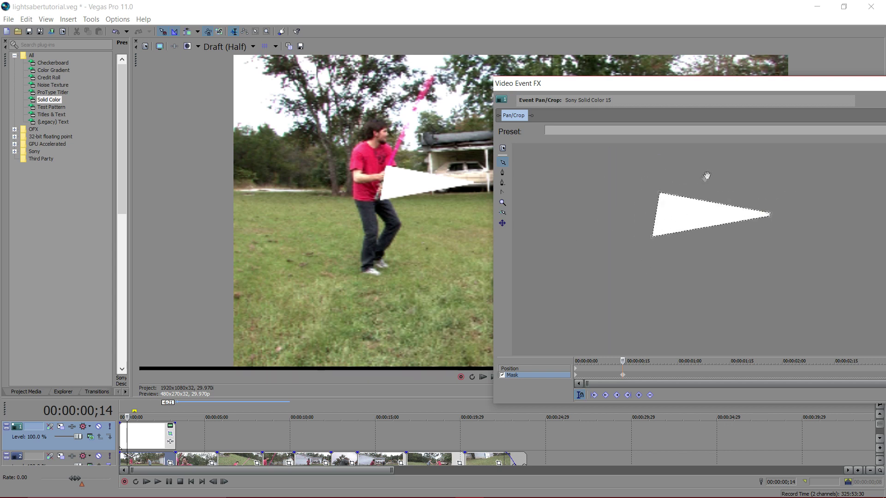
{"action": "left_click_drag", "start_coordinate": [722, 244], "coordinate": [651, 84]}
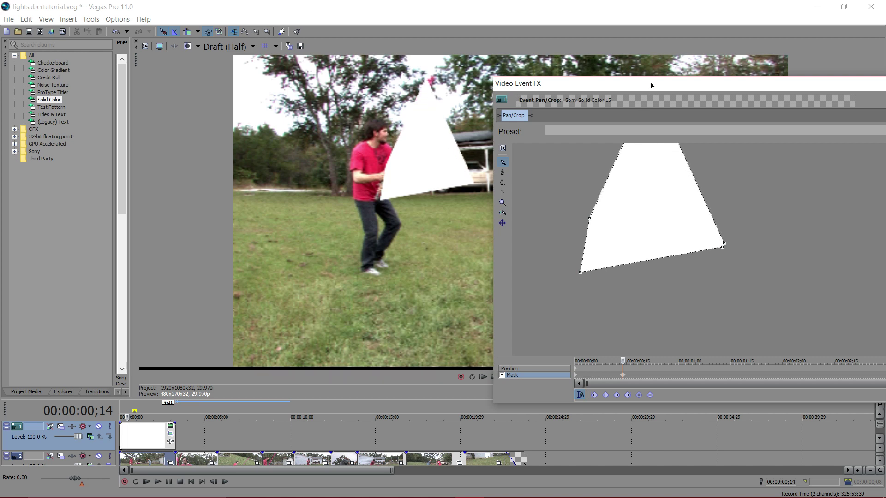
{"action": "left_click_drag", "start_coordinate": [737, 206], "coordinate": [740, 265]}
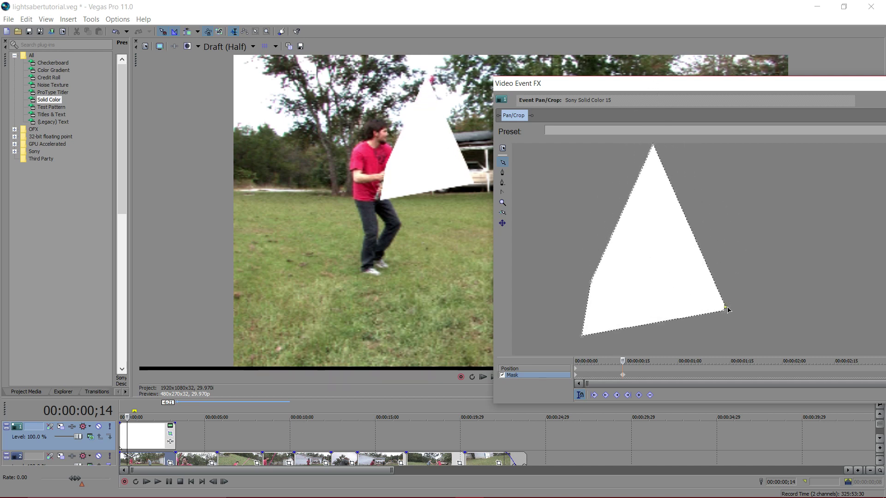
{"action": "left_click_drag", "start_coordinate": [725, 309], "coordinate": [665, 143]}
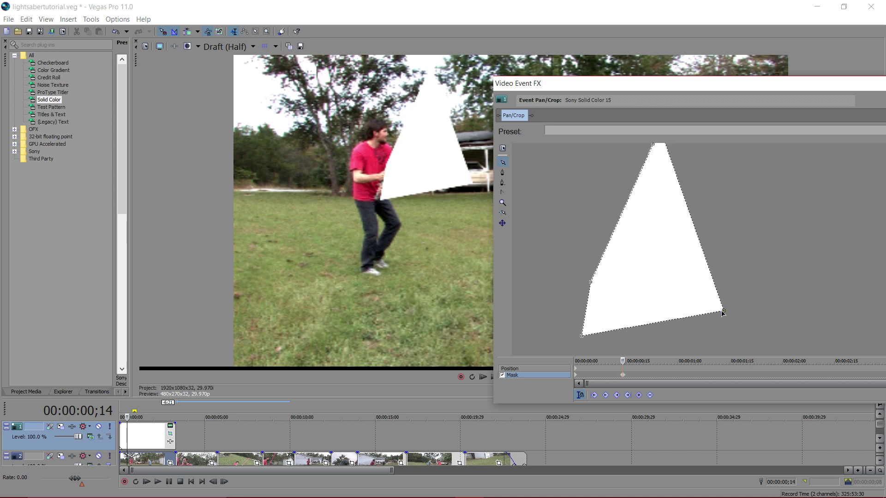
{"action": "left_click_drag", "start_coordinate": [725, 313], "coordinate": [664, 150]}
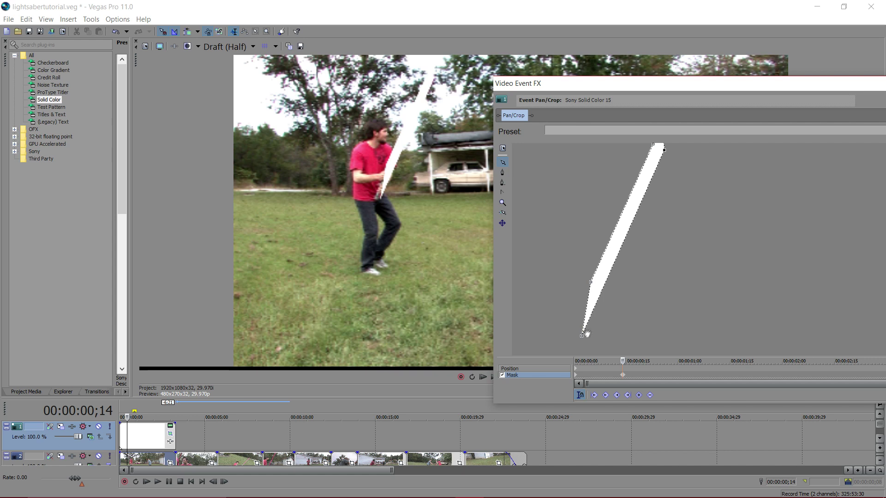
Fine-tune the blade's hilt and tip points, then scrub the keyframe timeline to compare.
{"action": "left_click_drag", "start_coordinate": [582, 337], "coordinate": [594, 288]}
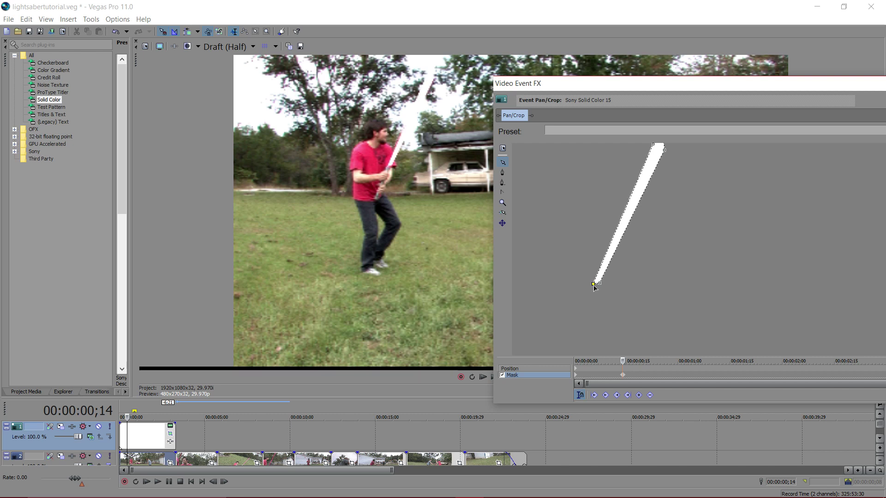
{"action": "left_click_drag", "start_coordinate": [600, 288], "coordinate": [599, 289]}
{"action": "left_click_drag", "start_coordinate": [634, 258], "coordinate": [656, 281]}
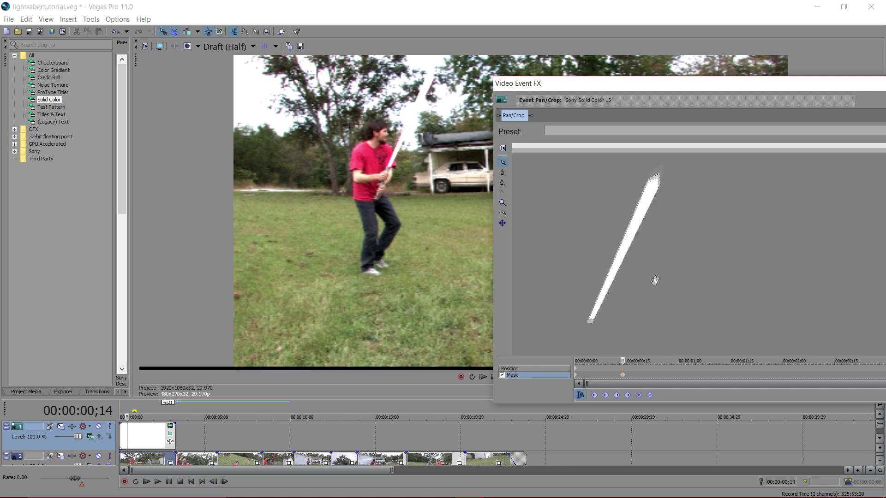
{"action": "left_click_drag", "start_coordinate": [641, 202], "coordinate": [642, 203]}
{"action": "left_click", "coordinate": [650, 207]}
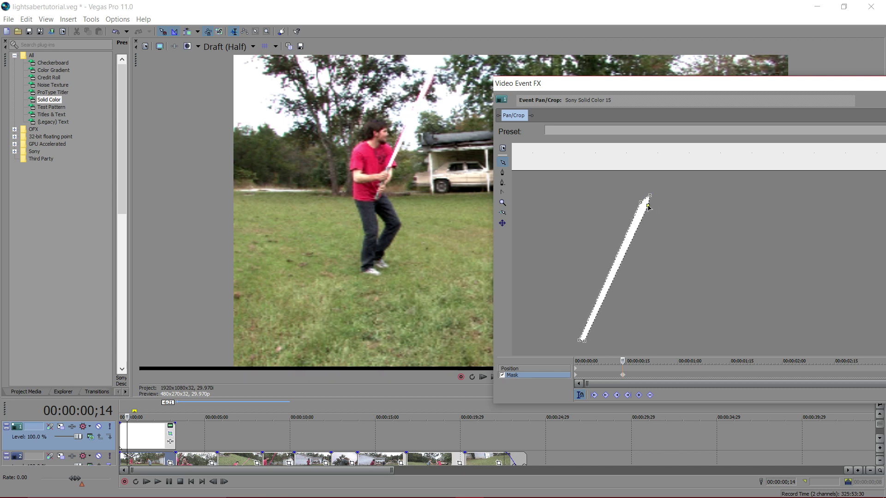
{"action": "left_click_drag", "start_coordinate": [646, 200], "coordinate": [648, 201]}
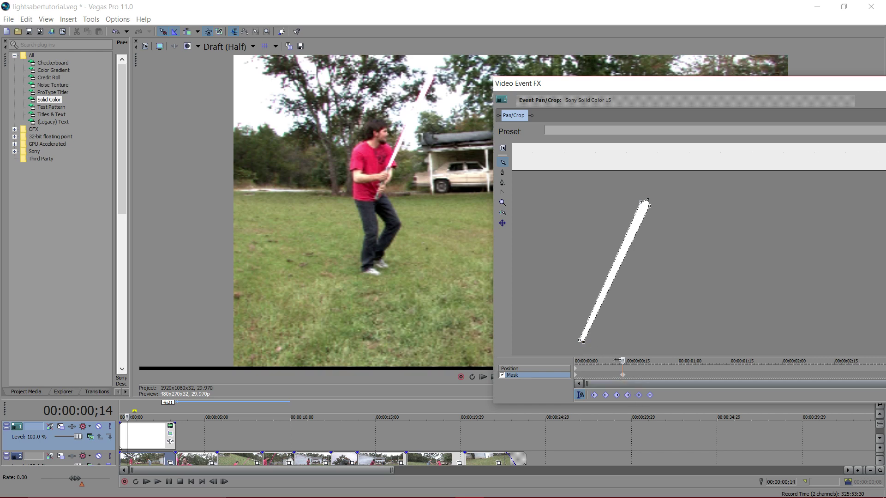
{"action": "mouse_move", "coordinate": [624, 361]}
{"action": "left_mouse_down"}
{"action": "mouse_move", "coordinate": [564, 362]}
{"action": "mouse_move", "coordinate": [808, 362]}
{"action": "mouse_move", "coordinate": [799, 361]}
{"action": "left_mouse_up"}
{"action": "scroll", "coordinate": [666, 344], "scroll_direction": "down", "scroll_amount": 2}
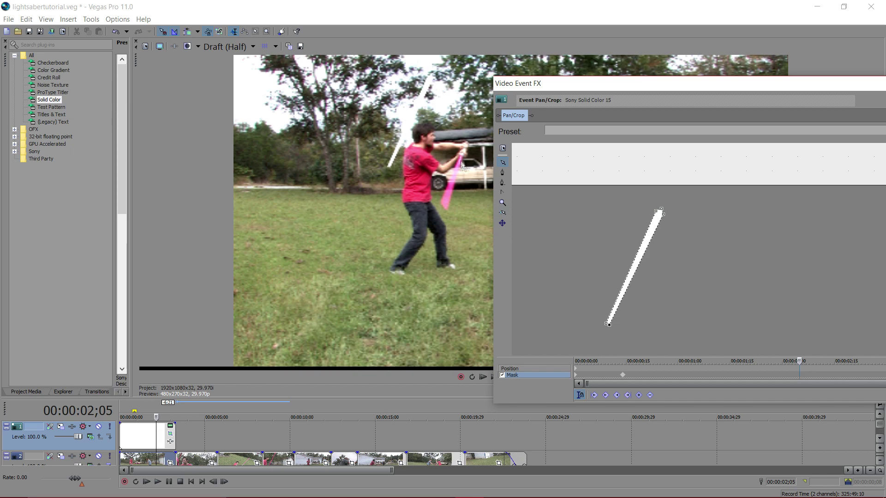
{"action": "left_click_drag", "start_coordinate": [565, 87], "coordinate": [556, 127]}
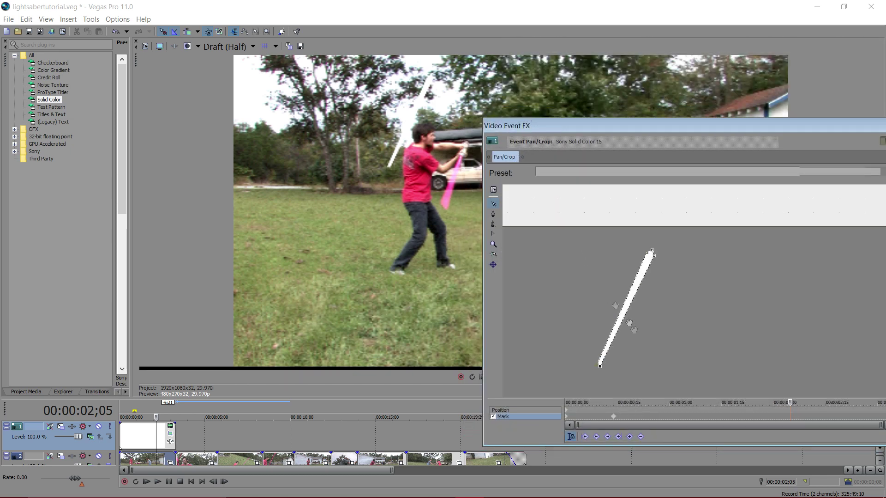
{"action": "scroll", "coordinate": [674, 388], "scroll_direction": "down", "scroll_amount": 2}
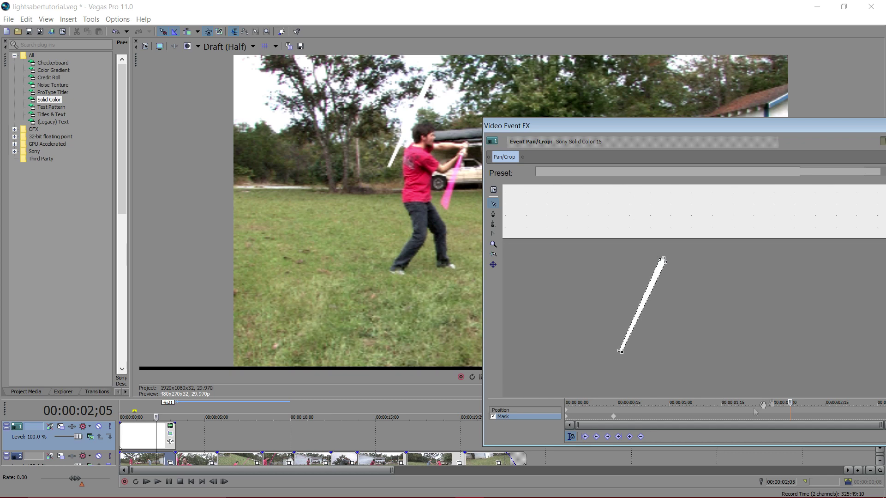
{"action": "scroll", "coordinate": [647, 286], "scroll_direction": "down", "scroll_amount": 2}
{"action": "left_click_drag", "start_coordinate": [676, 127], "coordinate": [156, 73]}
{"action": "left_click_drag", "start_coordinate": [272, 349], "coordinate": [374, 349]}
{"action": "left_click_drag", "start_coordinate": [331, 342], "coordinate": [183, 300]}
{"action": "left_click_drag", "start_coordinate": [251, 74], "coordinate": [455, 182]}
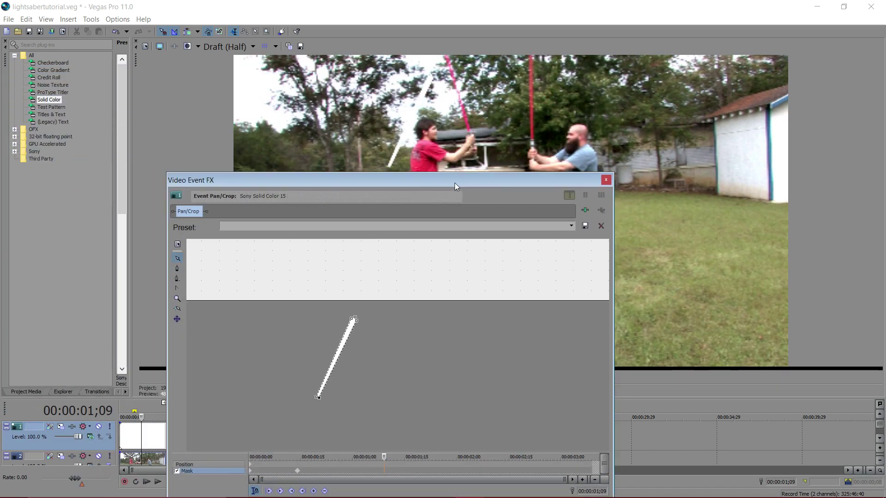
{"action": "left_click_drag", "start_coordinate": [383, 457], "coordinate": [354, 456]}
{"action": "scroll", "coordinate": [355, 468], "scroll_direction": "up", "scroll_amount": 5}
{"action": "scroll", "coordinate": [356, 466], "scroll_direction": "up", "scroll_amount": 3}
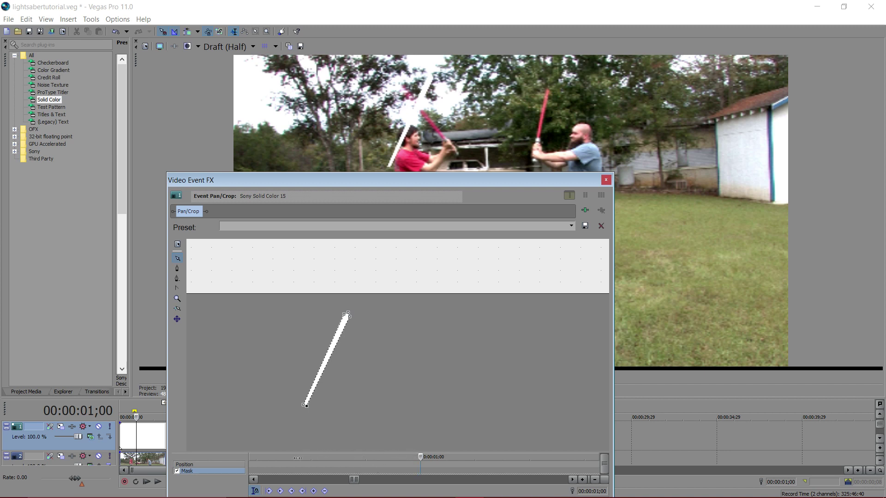
{"action": "scroll", "coordinate": [420, 457], "scroll_direction": "down", "scroll_amount": 1}
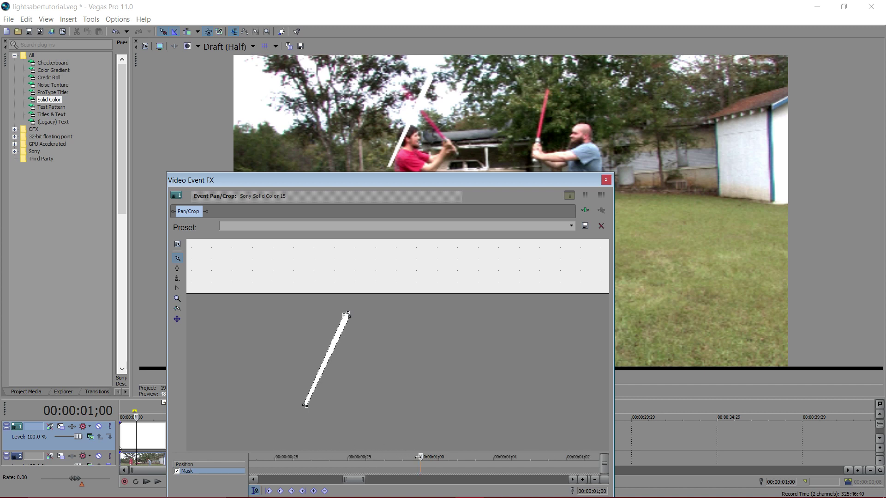
{"action": "left_click_drag", "start_coordinate": [393, 457], "coordinate": [536, 466]}
{"action": "scroll", "coordinate": [440, 459], "scroll_direction": "down", "scroll_amount": 2}
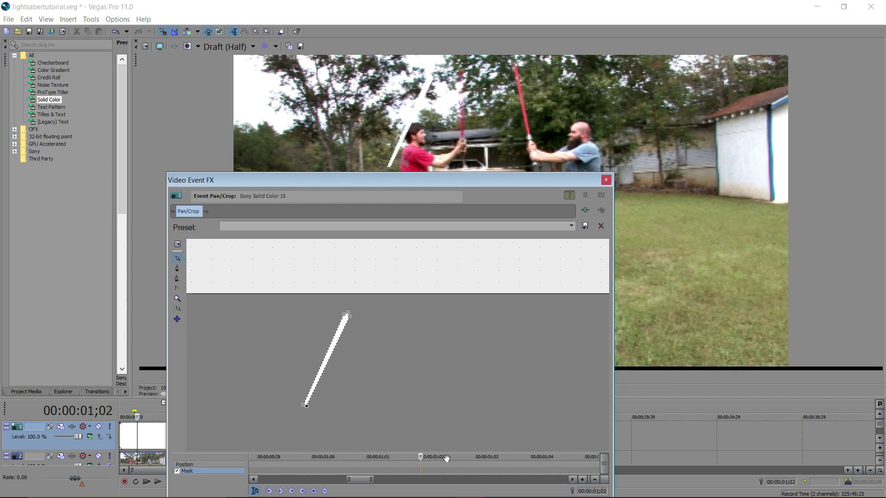
{"action": "left_click_drag", "start_coordinate": [421, 456], "coordinate": [584, 458]}
{"action": "scroll", "coordinate": [467, 421], "scroll_direction": "down", "scroll_amount": 3}
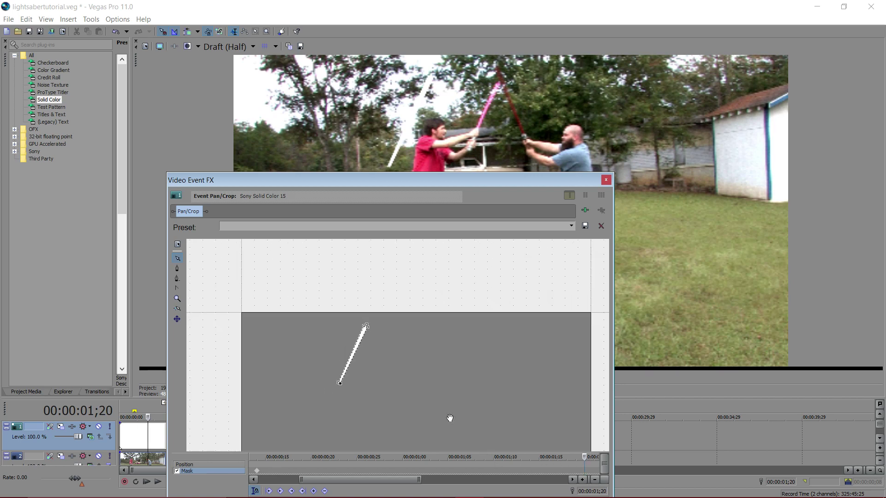
{"action": "scroll", "coordinate": [450, 349], "scroll_direction": "down", "scroll_amount": 1}
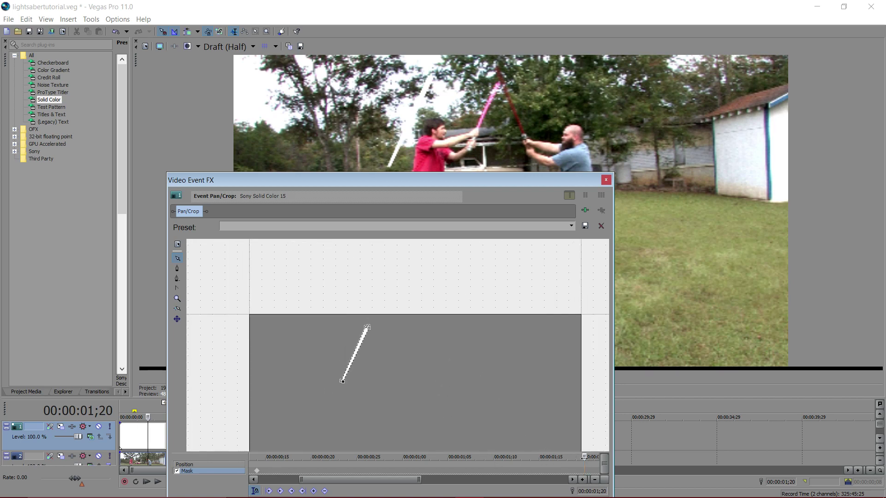
{"action": "left_click_drag", "start_coordinate": [513, 463], "coordinate": [324, 471]}
{"action": "scroll", "coordinate": [330, 406], "scroll_direction": "down", "scroll_amount": 1}
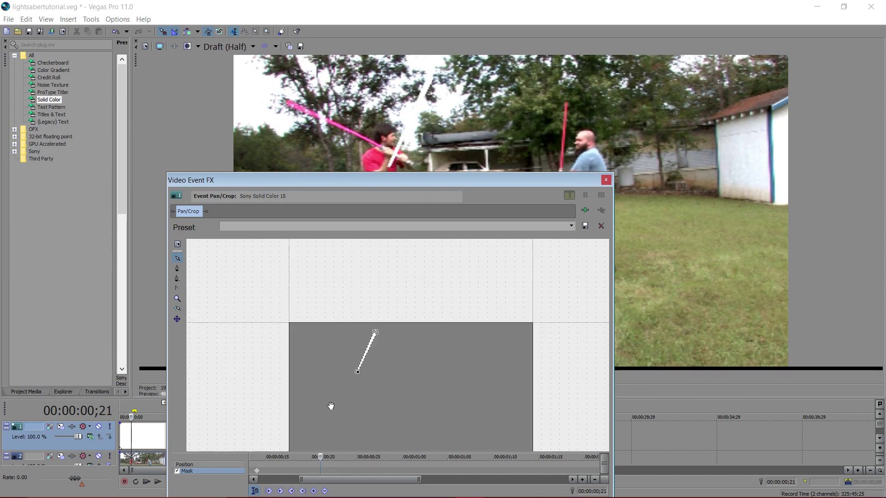
{"action": "scroll", "coordinate": [305, 469], "scroll_direction": "down", "scroll_amount": 3}
{"action": "left_click_drag", "start_coordinate": [325, 457], "coordinate": [297, 457]}
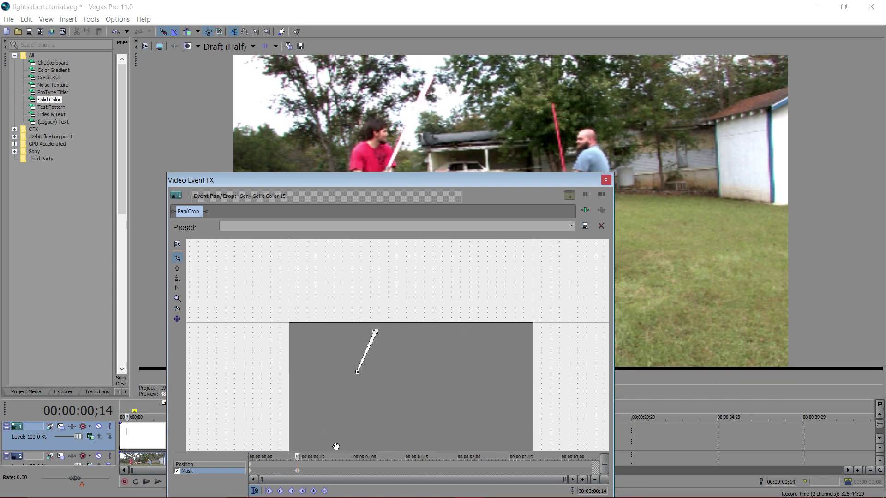
{"action": "mouse_move", "coordinate": [332, 459]}
{"action": "left_mouse_down"}
{"action": "mouse_move", "coordinate": [354, 458]}
{"action": "mouse_move", "coordinate": [345, 457]}
{"action": "left_mouse_up"}
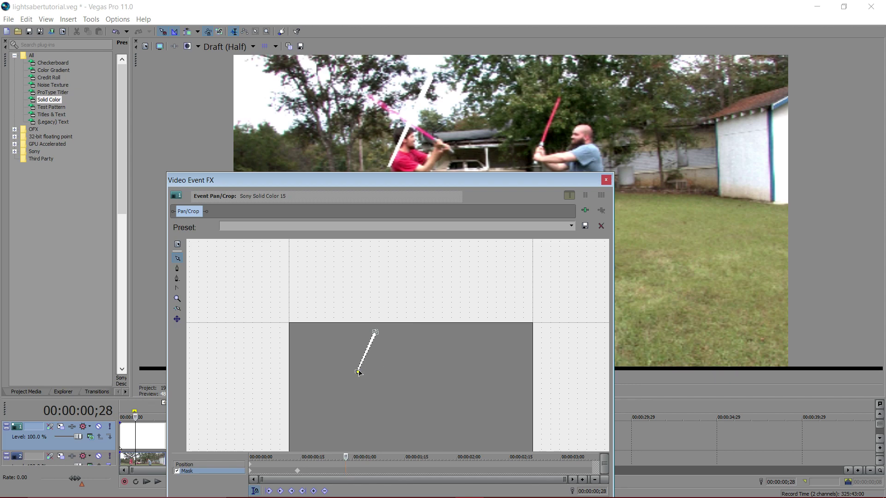
{"action": "left_click_drag", "start_coordinate": [345, 457], "coordinate": [464, 457]}
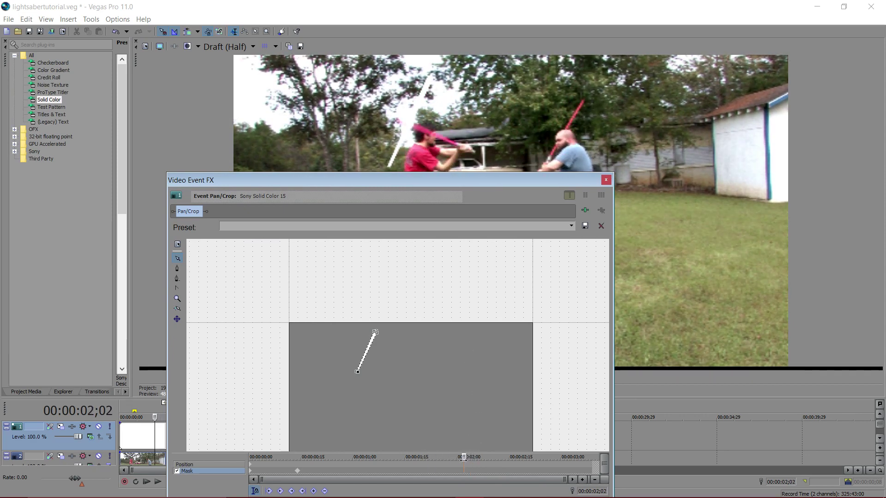
At 02;03, reshape the blade mask to lie nearly level along the fighter's outstretched arm.
{"action": "key", "text": "Right"}
{"action": "left_click_drag", "start_coordinate": [425, 181], "coordinate": [715, 181]}
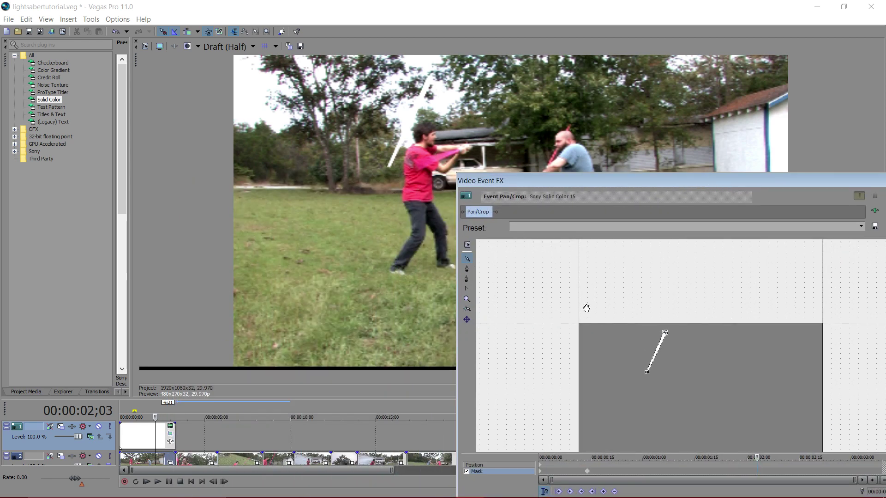
{"action": "mouse_move", "coordinate": [669, 371]}
{"action": "left_mouse_down"}
{"action": "mouse_move", "coordinate": [696, 361]}
{"action": "mouse_move", "coordinate": [668, 367]}
{"action": "mouse_move", "coordinate": [679, 370]}
{"action": "left_mouse_up"}
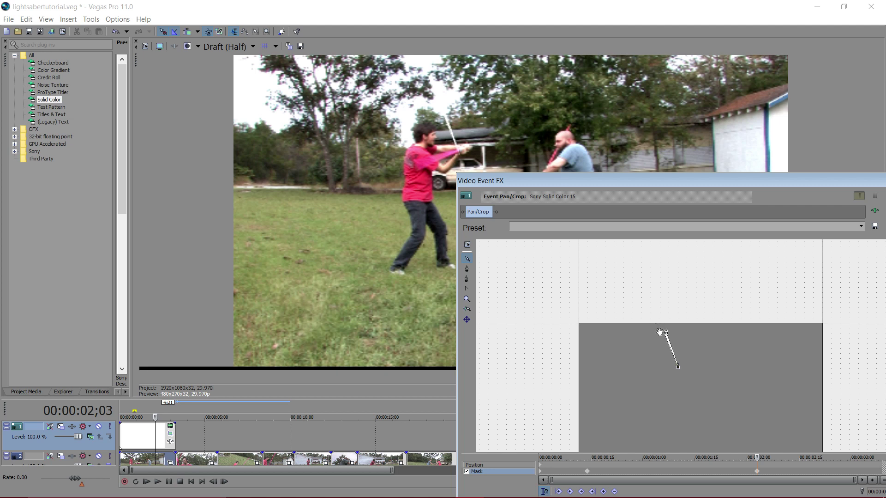
{"action": "left_click_drag", "start_coordinate": [663, 334], "coordinate": [656, 374]}
{"action": "left_click_drag", "start_coordinate": [668, 333], "coordinate": [658, 369]}
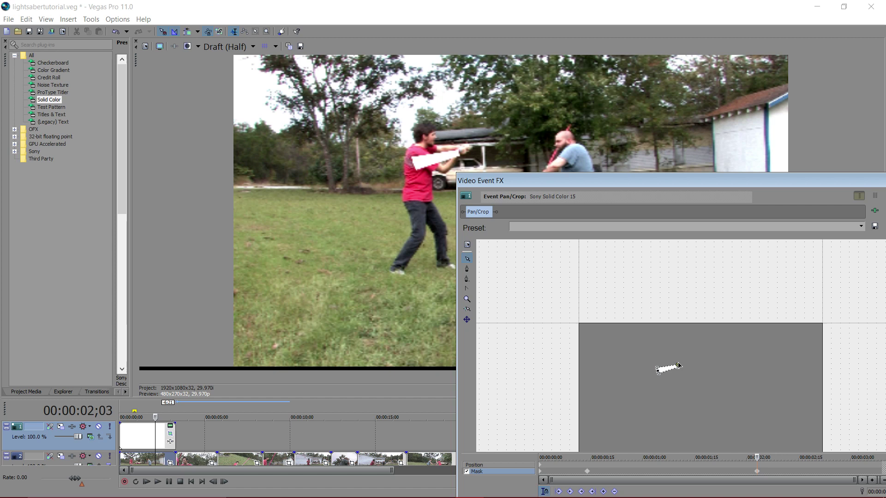
{"action": "left_click_drag", "start_coordinate": [676, 365], "coordinate": [678, 369]}
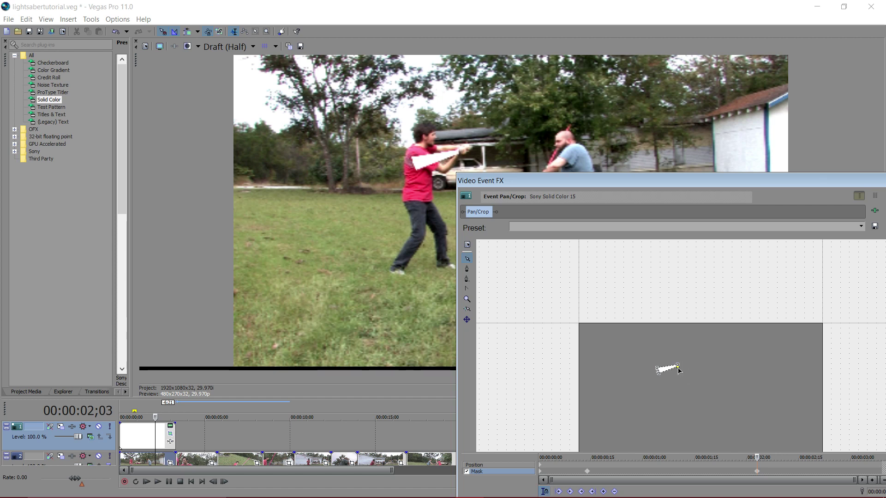
{"action": "left_click_drag", "start_coordinate": [589, 184], "coordinate": [444, 164]}
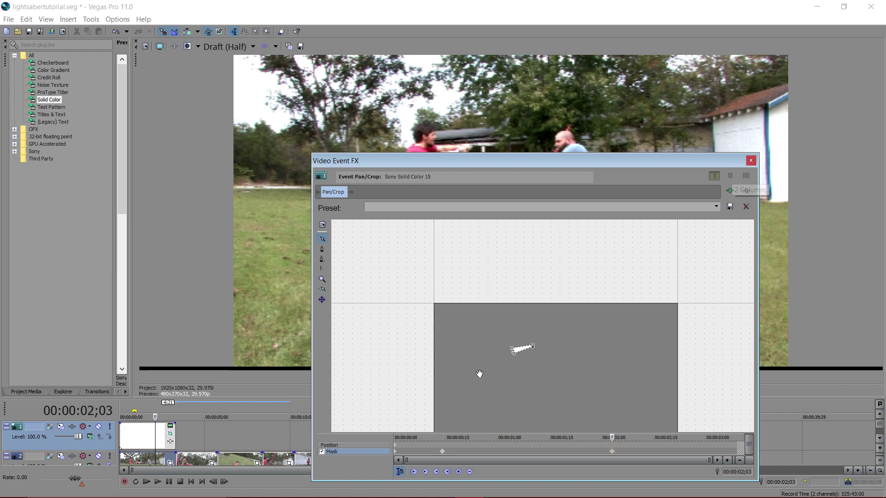
Jump to the 00;14 keyframe, close Video Event FX, and enlarge the timeline.
{"action": "left_click", "coordinate": [443, 453]}
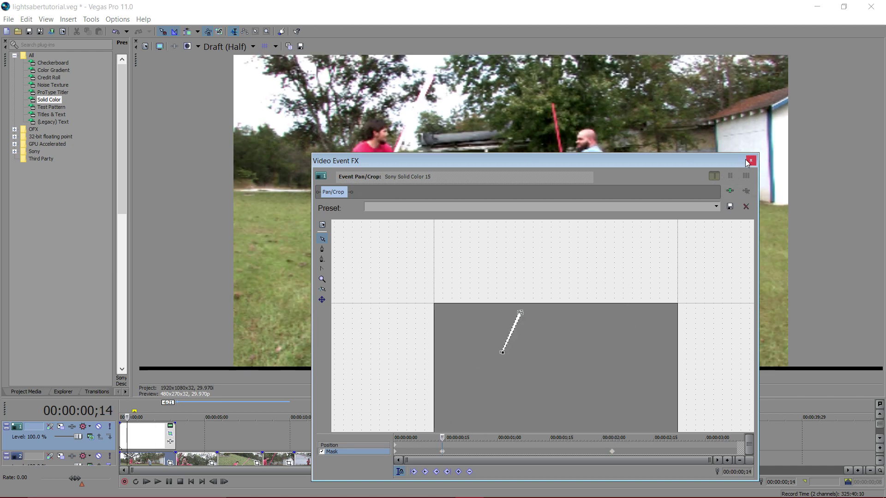
{"action": "left_click", "coordinate": [749, 162]}
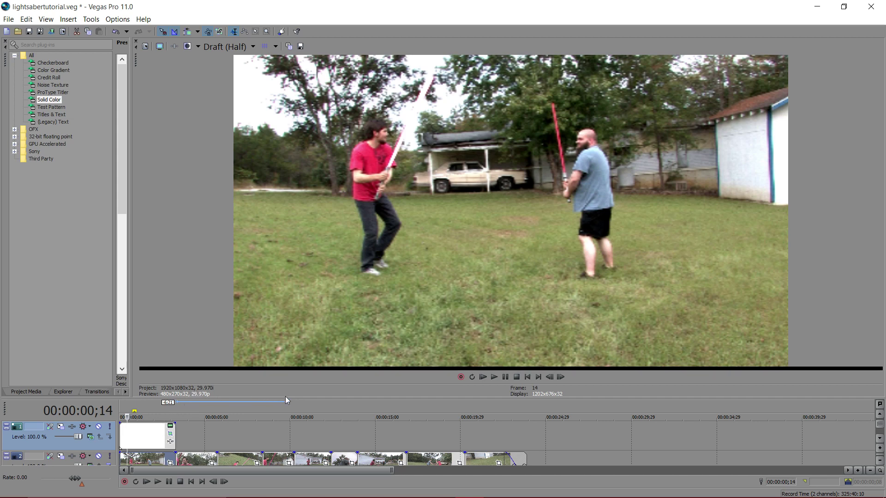
{"action": "left_click_drag", "start_coordinate": [293, 398], "coordinate": [284, 249]}
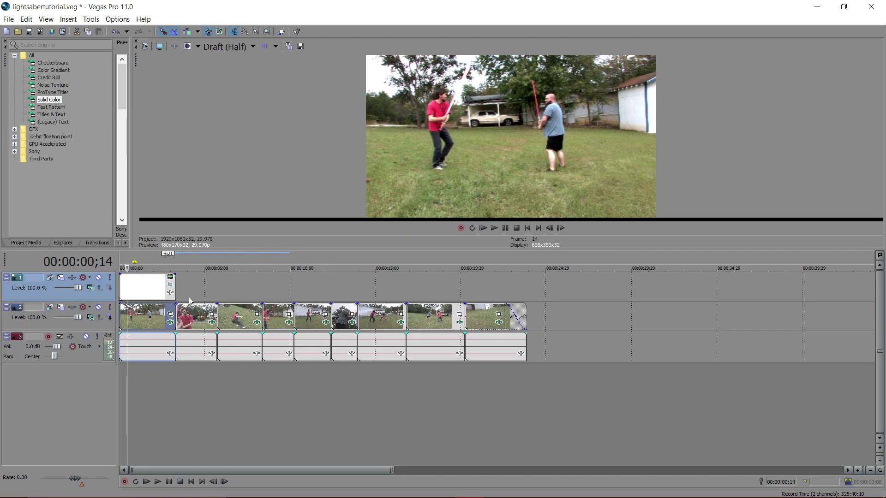
Duplicate the white blade-mask track, then select track 1 and the new track 2.
{"action": "right_click", "coordinate": [91, 298]}
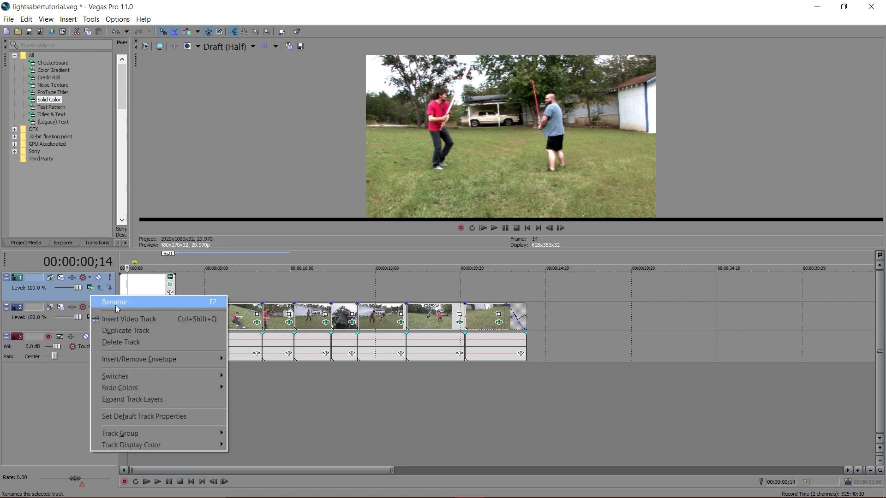
{"action": "left_click", "coordinate": [143, 331]}
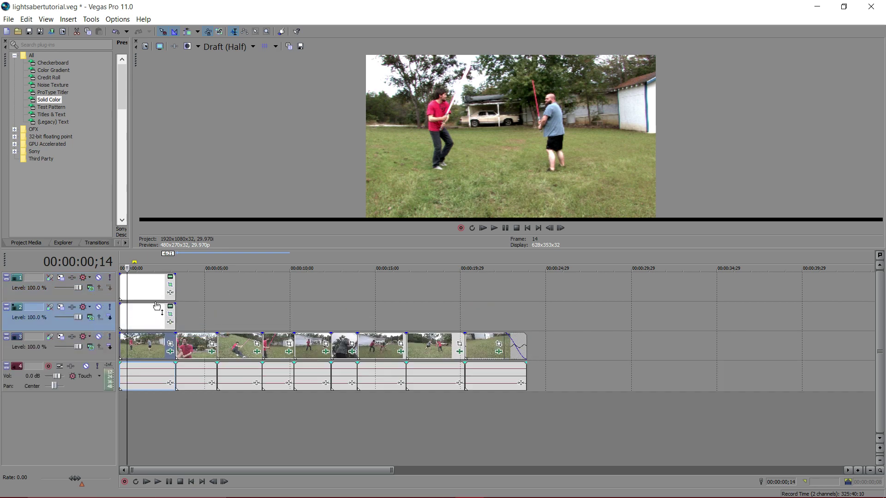
{"action": "left_click", "coordinate": [109, 300]}
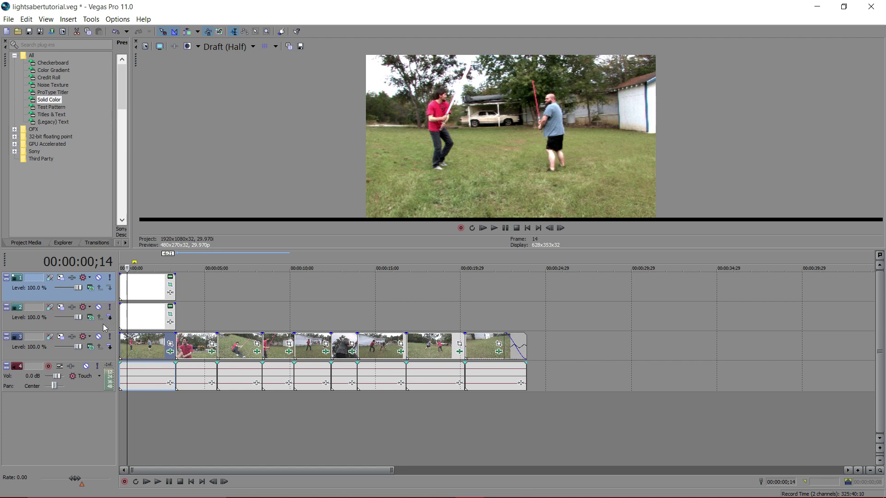
{"action": "left_click", "coordinate": [112, 317]}
Scrub the project to preview the blades, returning to the start after each check.
{"action": "left_click_drag", "start_coordinate": [127, 311], "coordinate": [108, 315]}
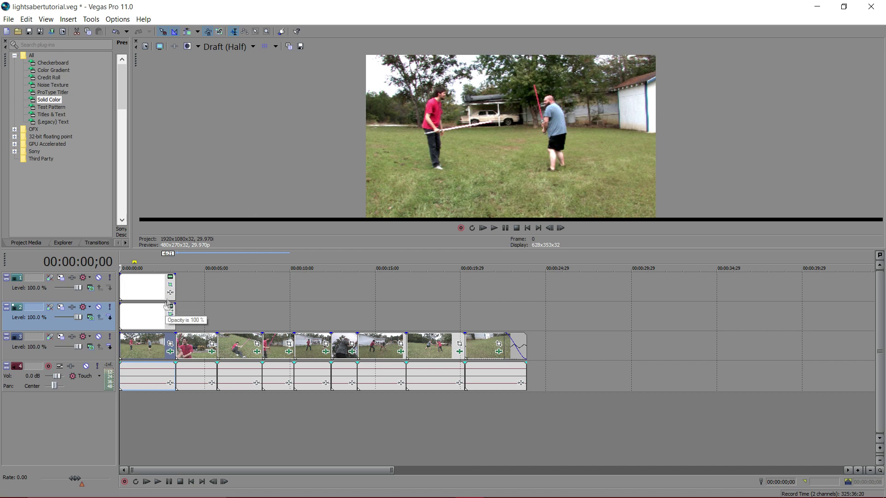
{"action": "left_click", "coordinate": [148, 289]}
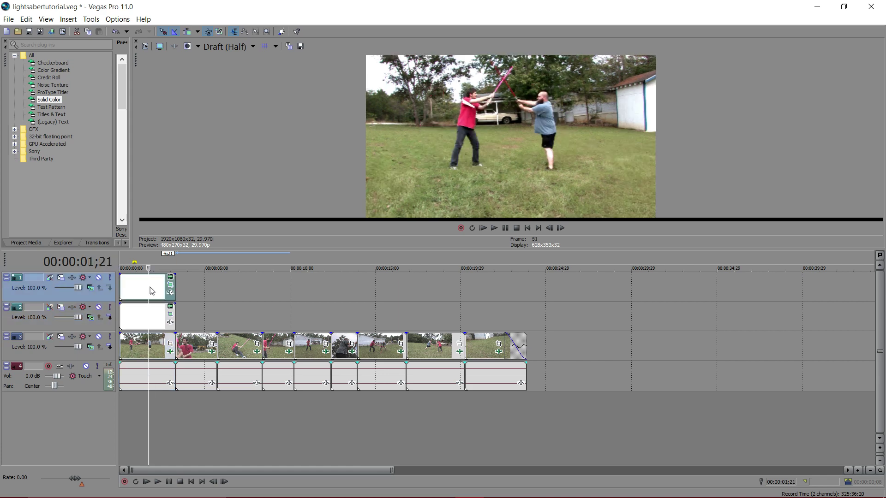
{"action": "key", "text": "ctrl+Home"}
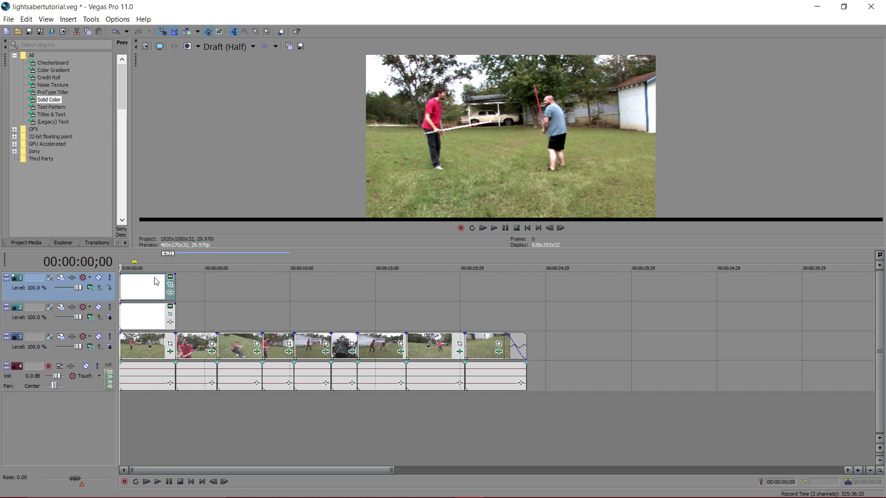
{"action": "left_click", "coordinate": [159, 316]}
{"action": "key", "text": "ctrl+Home"}
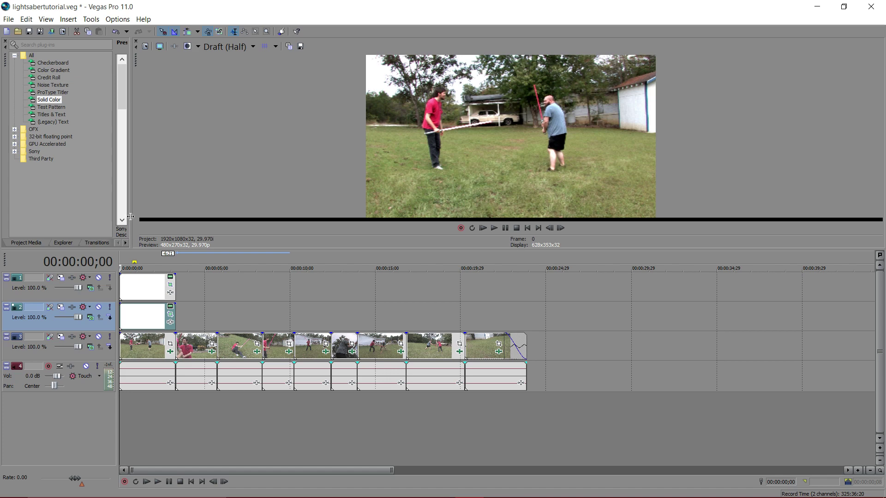
Find the Glow plug-in in Video FX and apply its Default preset to track 2's white event.
{"action": "left_click_drag", "start_coordinate": [130, 216], "coordinate": [350, 216]}
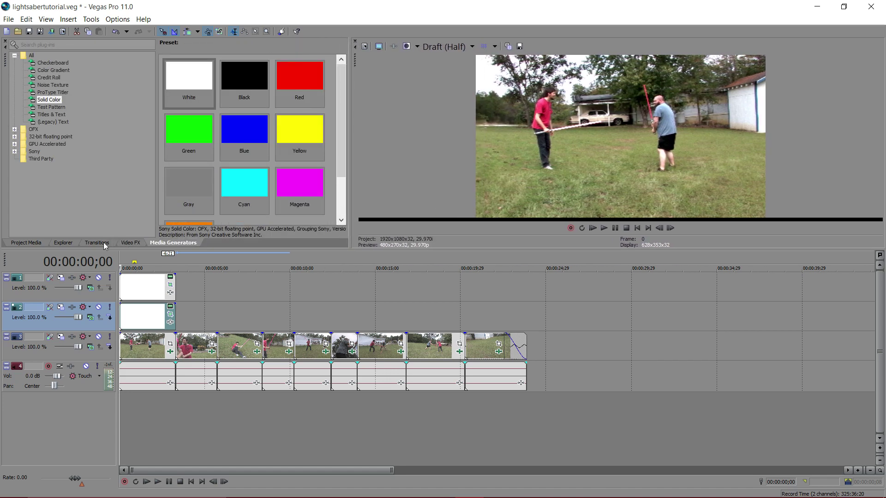
{"action": "left_click", "coordinate": [125, 243]}
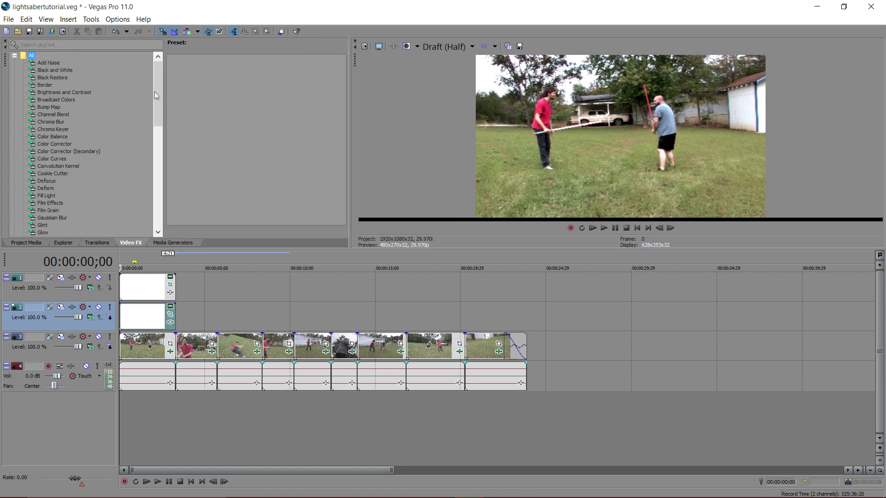
{"action": "left_click_drag", "start_coordinate": [158, 99], "coordinate": [154, 118]}
{"action": "left_click", "coordinate": [52, 159]}
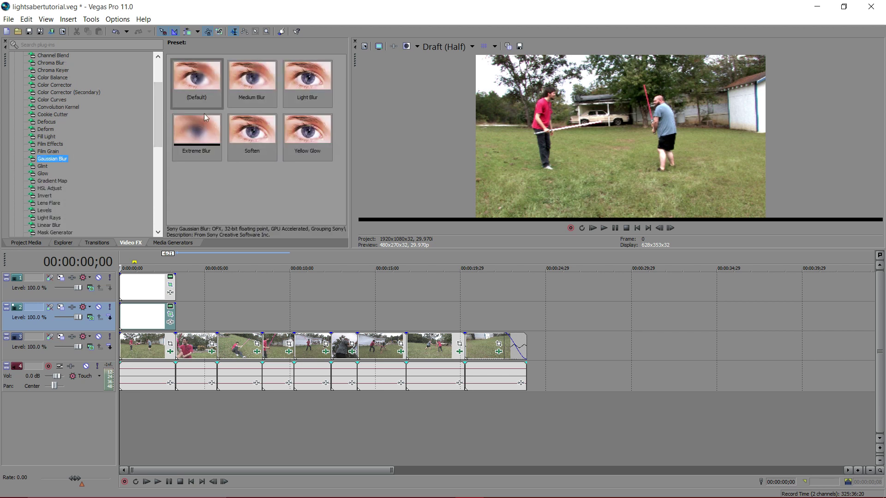
{"action": "left_click_drag", "start_coordinate": [153, 103], "coordinate": [146, 83]}
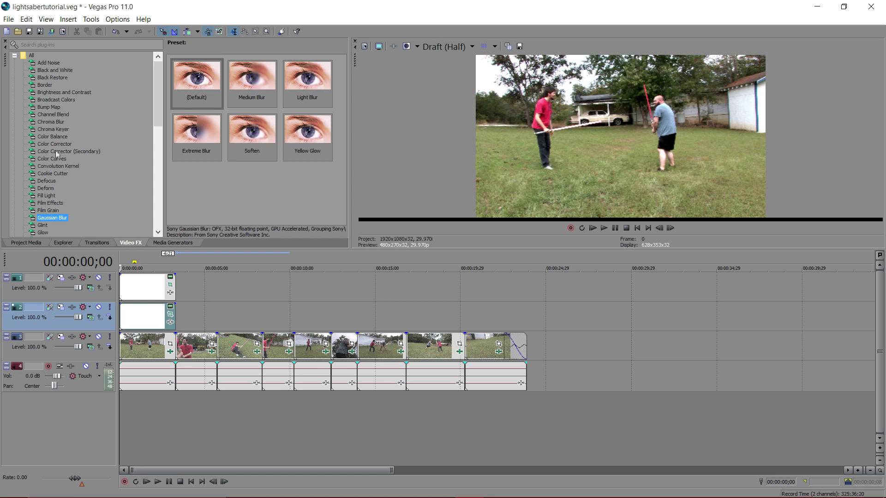
{"action": "scroll", "coordinate": [55, 189], "scroll_direction": "down", "scroll_amount": 3}
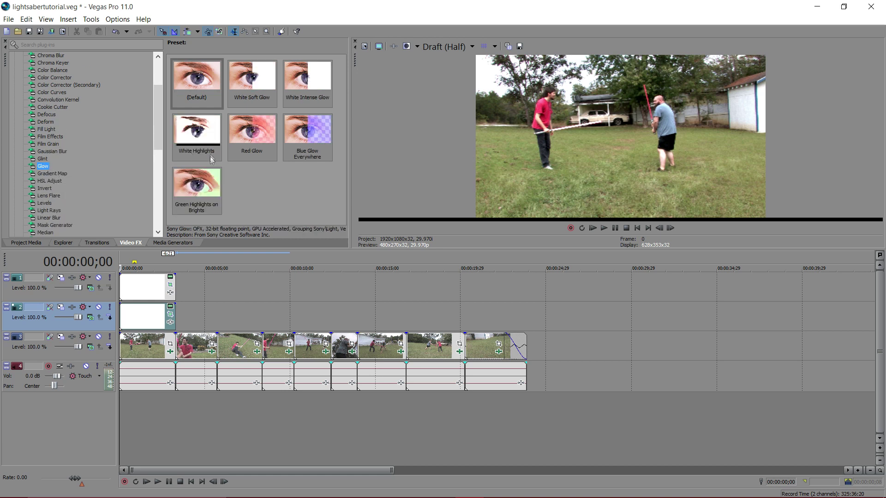
{"action": "left_click_drag", "start_coordinate": [190, 84], "coordinate": [152, 320]}
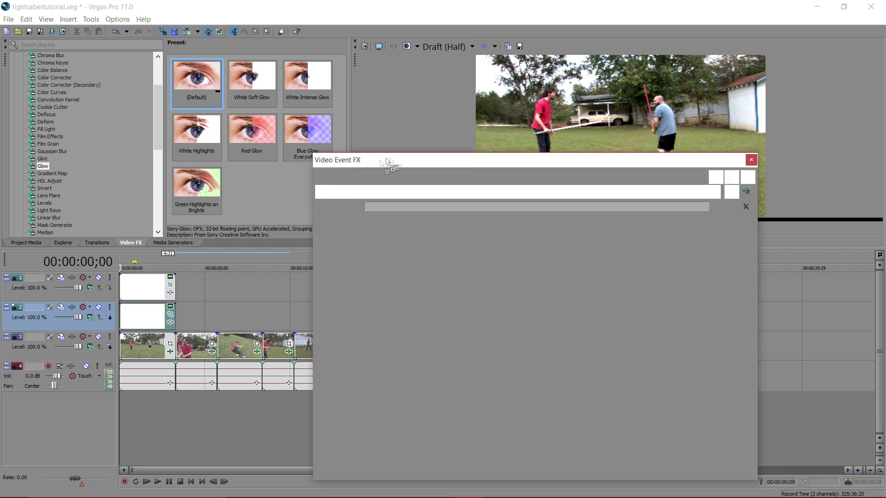
Enlarge the video preview and set the Glow colour to red.
{"action": "left_click_drag", "start_coordinate": [459, 164], "coordinate": [181, 142]}
{"action": "left_click_drag", "start_coordinate": [534, 249], "coordinate": [538, 349]}
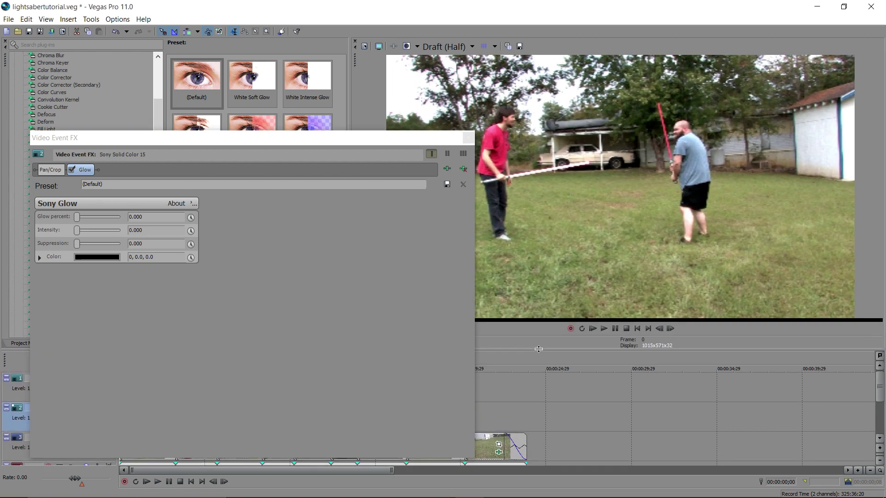
{"action": "left_click", "coordinate": [97, 257]}
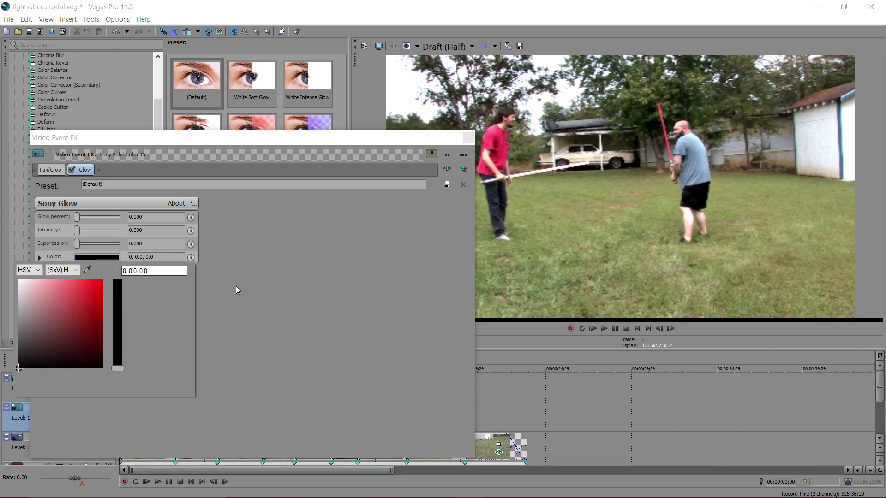
{"action": "left_click", "coordinate": [94, 288]}
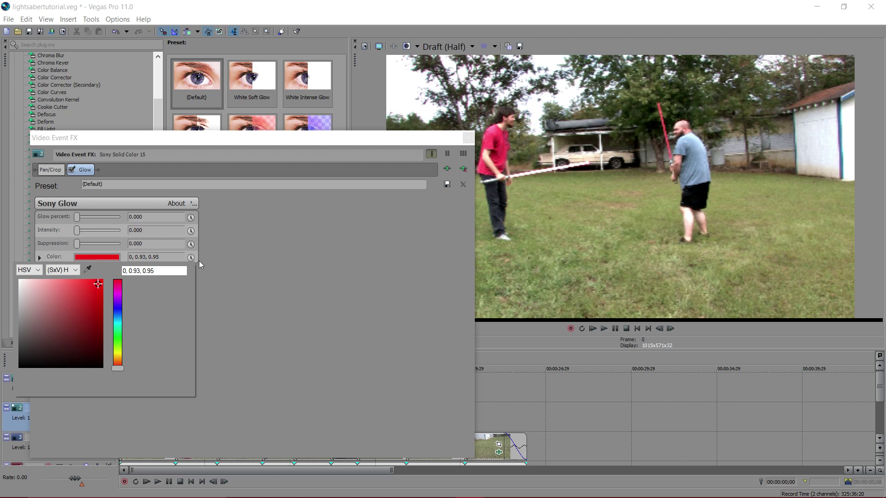
{"action": "left_click", "coordinate": [283, 246]}
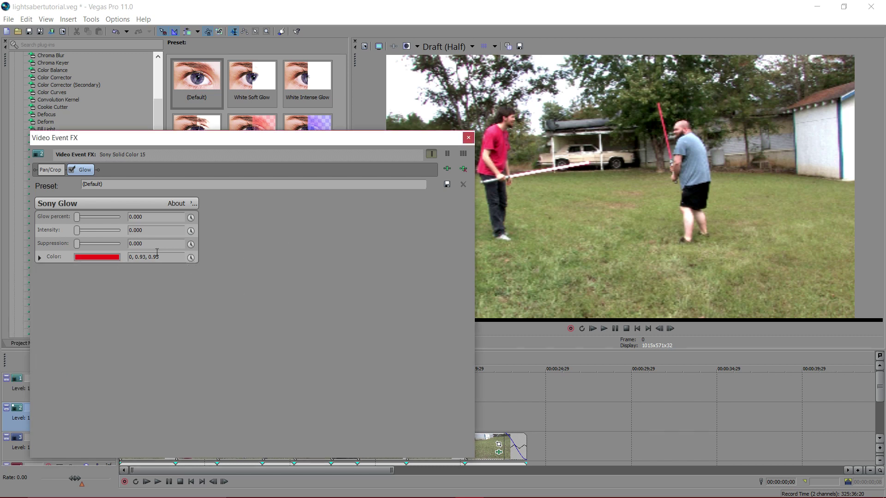
Set glow percent to 0.105, intensity to 4.632 and suppression to 0.000, then close the settings.
{"action": "left_click_drag", "start_coordinate": [78, 219], "coordinate": [114, 234]}
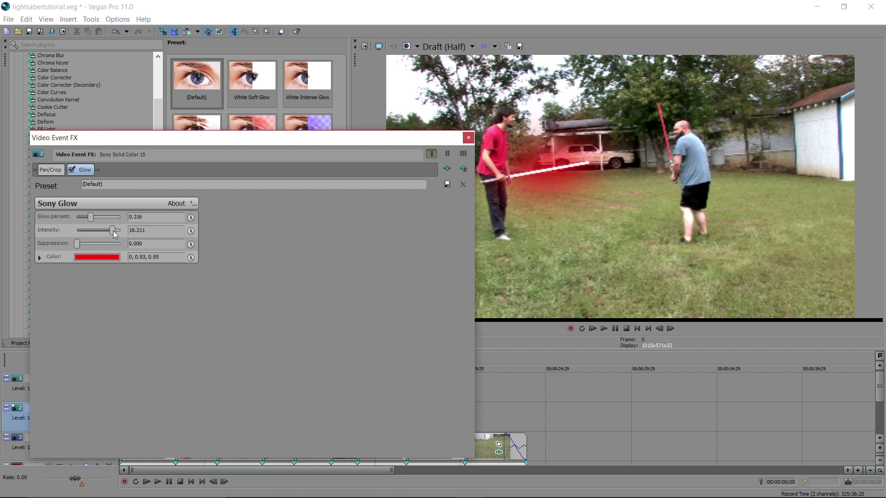
{"action": "mouse_move", "coordinate": [77, 245]}
{"action": "left_mouse_down"}
{"action": "mouse_move", "coordinate": [97, 245]}
{"action": "mouse_move", "coordinate": [76, 247]}
{"action": "mouse_move", "coordinate": [107, 232]}
{"action": "mouse_move", "coordinate": [82, 220]}
{"action": "mouse_move", "coordinate": [125, 235]}
{"action": "mouse_move", "coordinate": [88, 230]}
{"action": "left_mouse_up"}
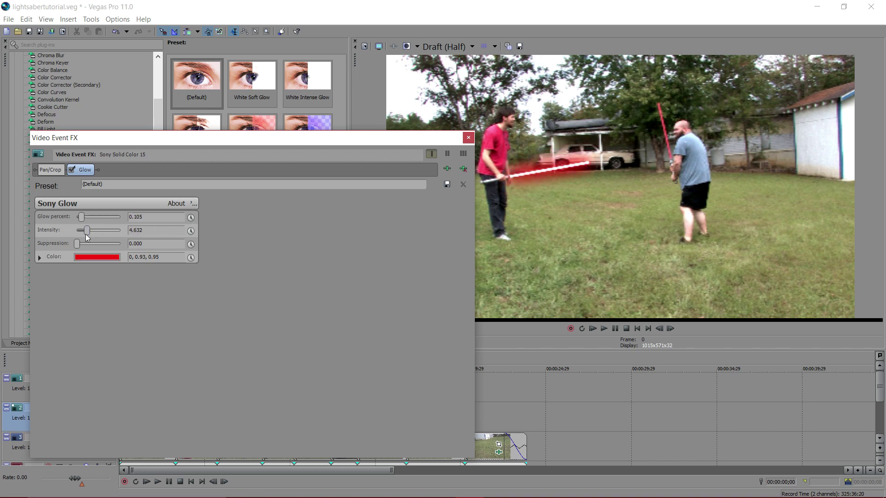
{"action": "mouse_move", "coordinate": [90, 234]}
{"action": "left_mouse_down"}
{"action": "mouse_move", "coordinate": [102, 235]}
{"action": "mouse_move", "coordinate": [91, 235]}
{"action": "left_mouse_up"}
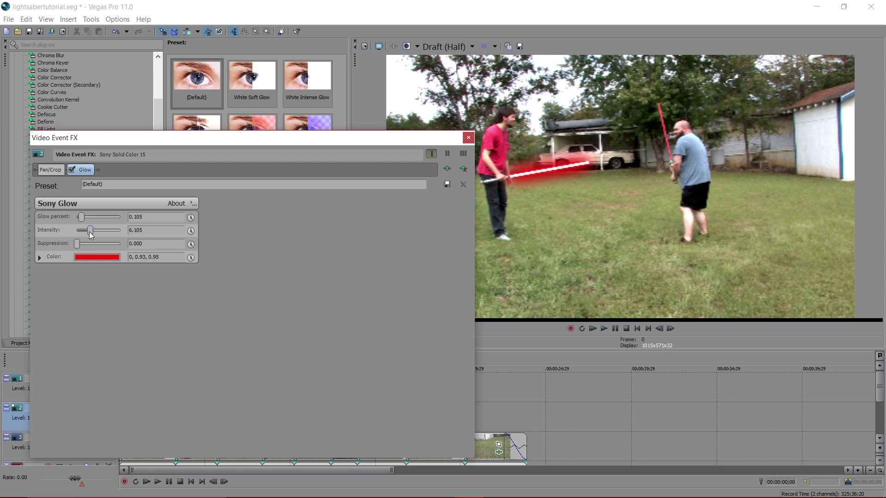
{"action": "left_click_drag", "start_coordinate": [91, 236], "coordinate": [88, 236]}
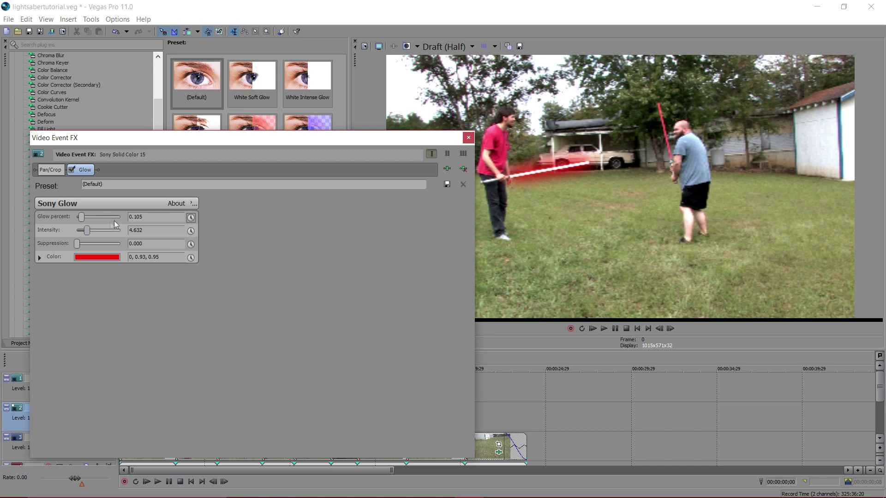
{"action": "left_click", "coordinate": [469, 138]}
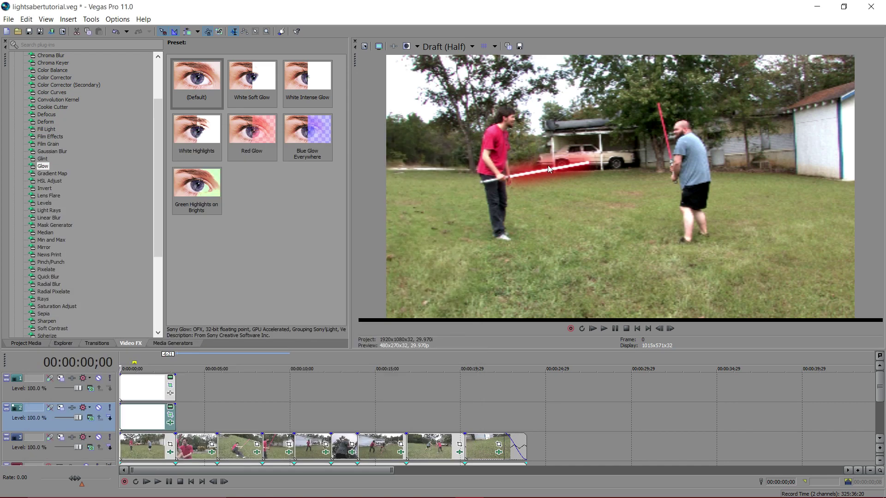
Apply the Default Gaussian Blur preset to the blade event on track 1.
{"action": "left_click", "coordinate": [136, 396]}
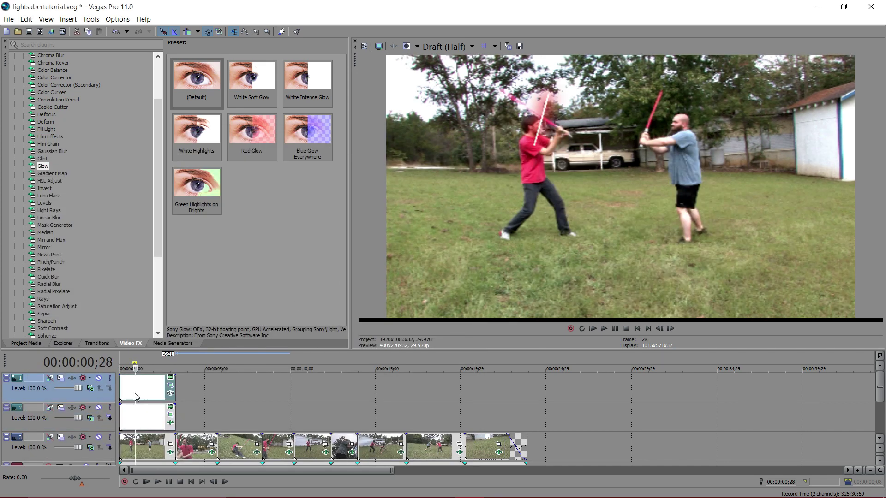
{"action": "left_click", "coordinate": [121, 396]}
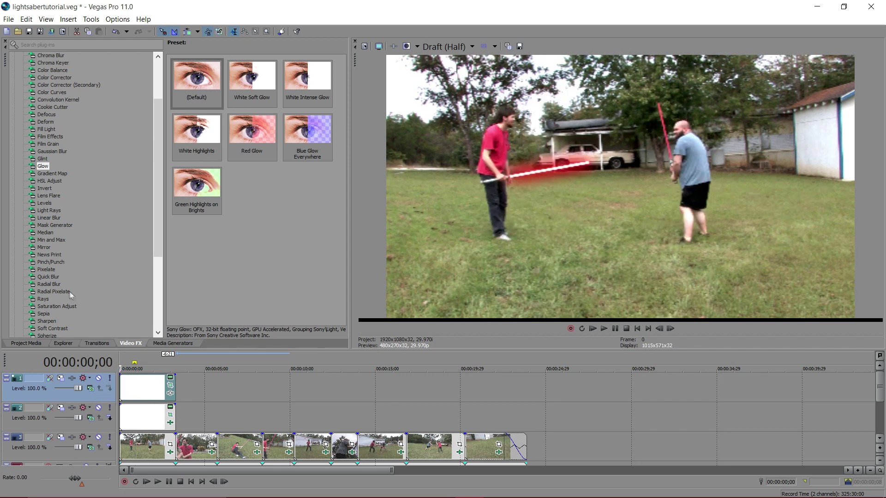
{"action": "left_click", "coordinate": [60, 152]}
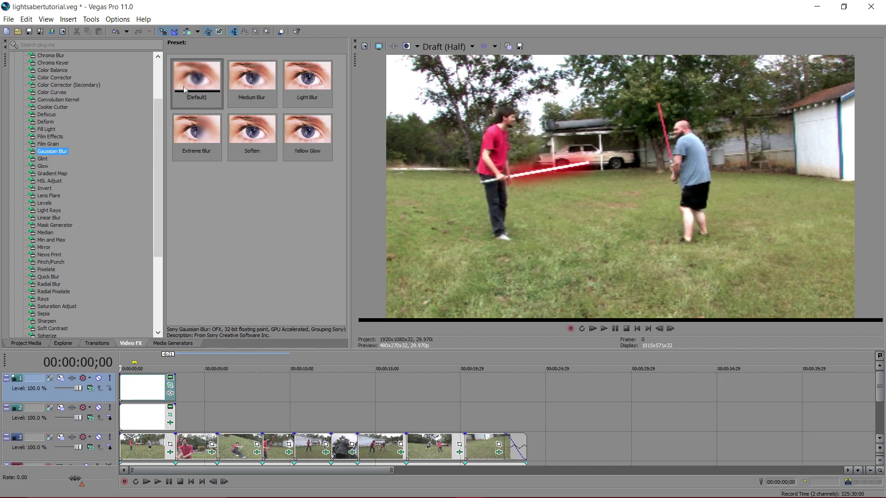
{"action": "left_click_drag", "start_coordinate": [187, 85], "coordinate": [137, 393]}
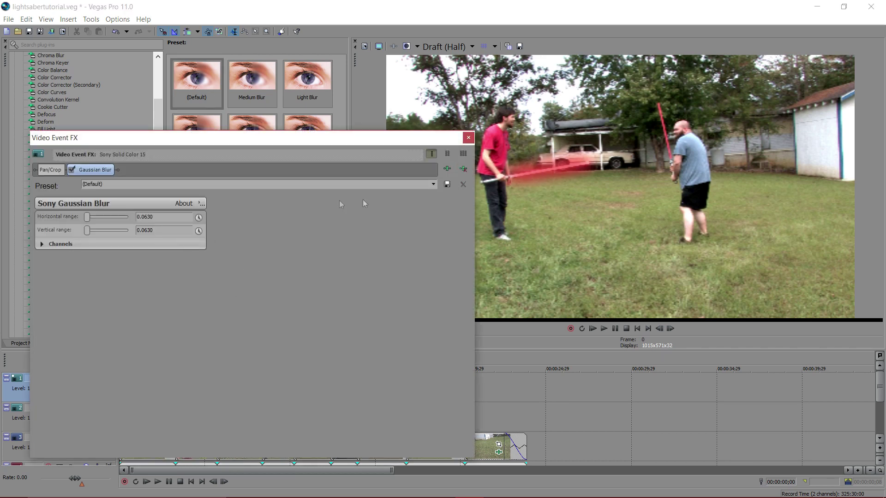
Lower the horizontal and vertical blur ranges to 0.0040 and close the dialog.
{"action": "left_click_drag", "start_coordinate": [85, 220], "coordinate": [83, 232]}
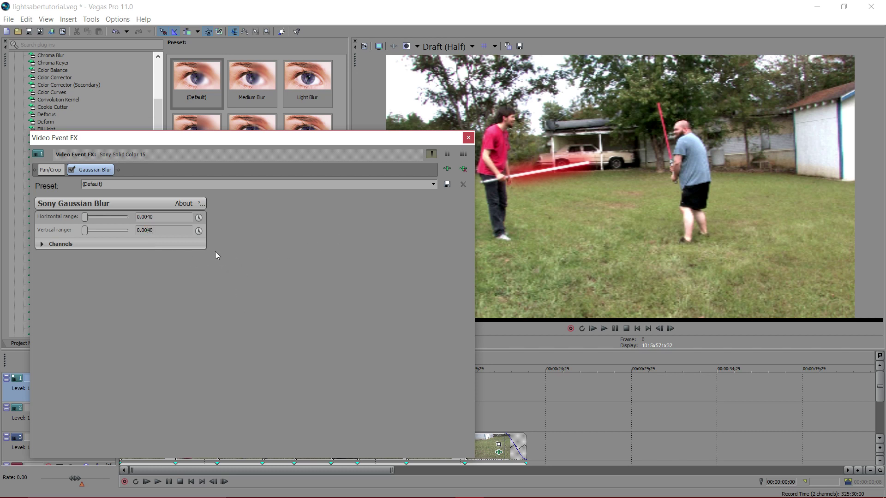
{"action": "left_click", "coordinate": [172, 217]}
{"action": "left_click", "coordinate": [468, 138]}
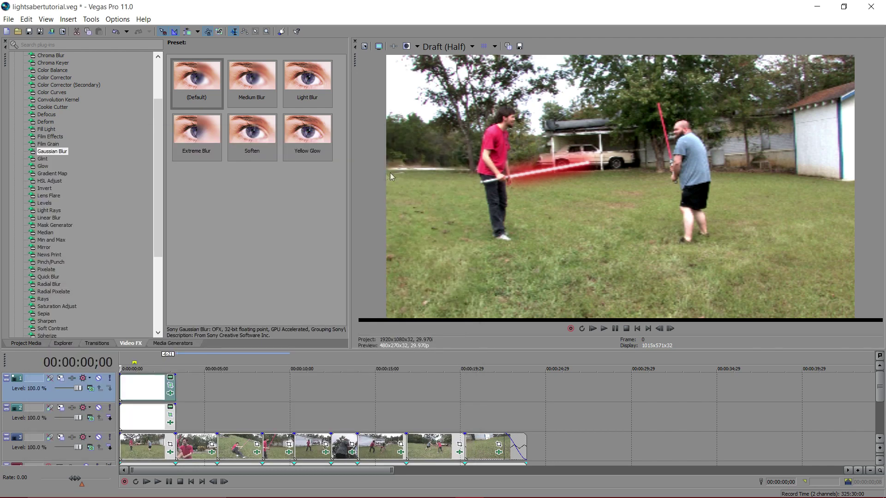
Widen the preview, then scrub and play the fight to check the red glowing blade.
{"action": "left_click_drag", "start_coordinate": [352, 192], "coordinate": [102, 191]}
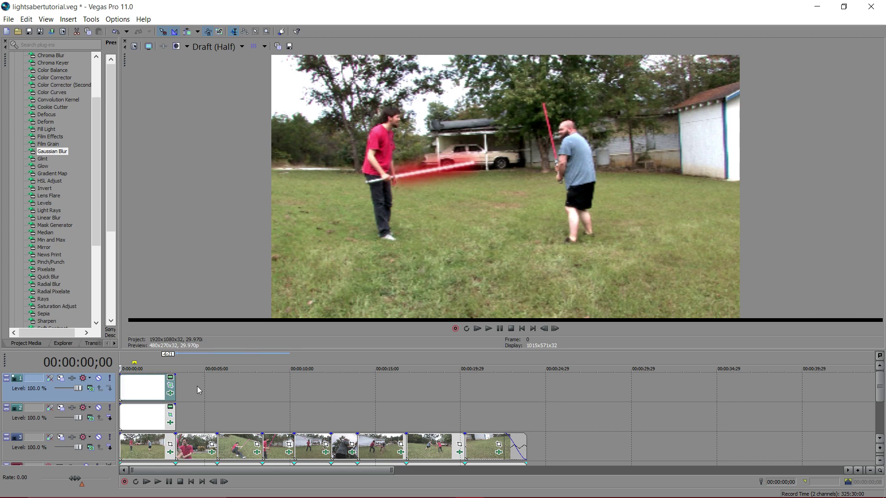
{"action": "left_click", "coordinate": [135, 407]}
{"action": "left_click", "coordinate": [129, 393]}
{"action": "left_click_drag", "start_coordinate": [130, 393], "coordinate": [125, 393]}
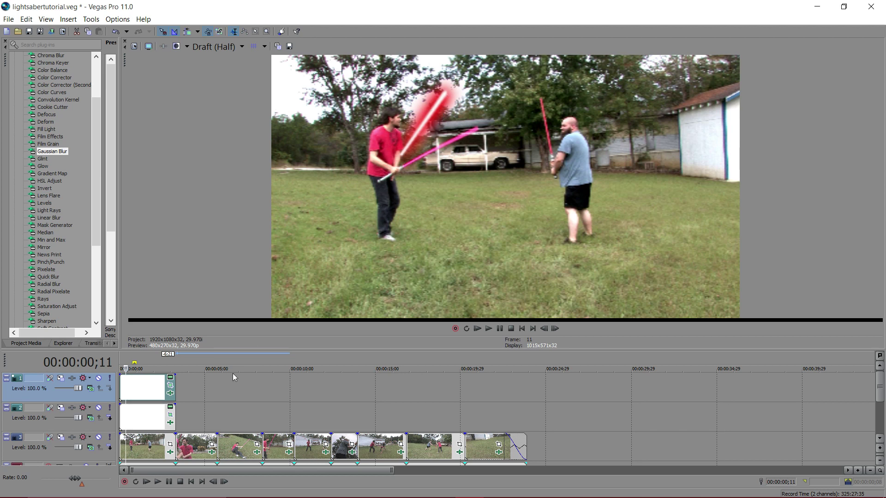
{"action": "key", "text": "space"}
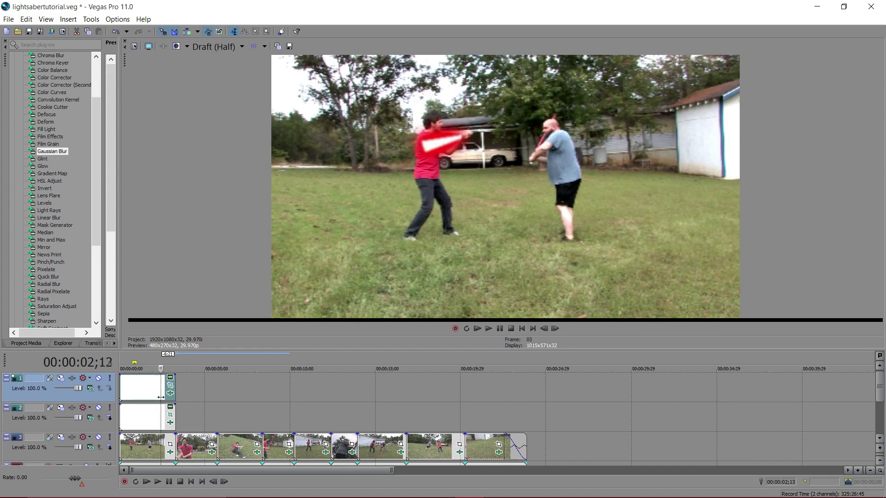
{"action": "key", "text": "space"}
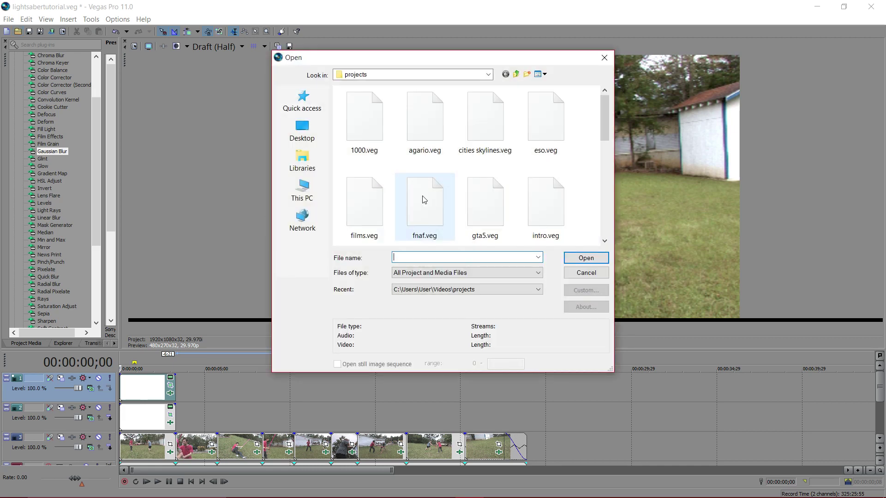
Open lightsaber.veg without saving lightsabertutorial.veg, then jump to where the sabers cross.
{"action": "left_click_drag", "start_coordinate": [602, 129], "coordinate": [602, 173]}
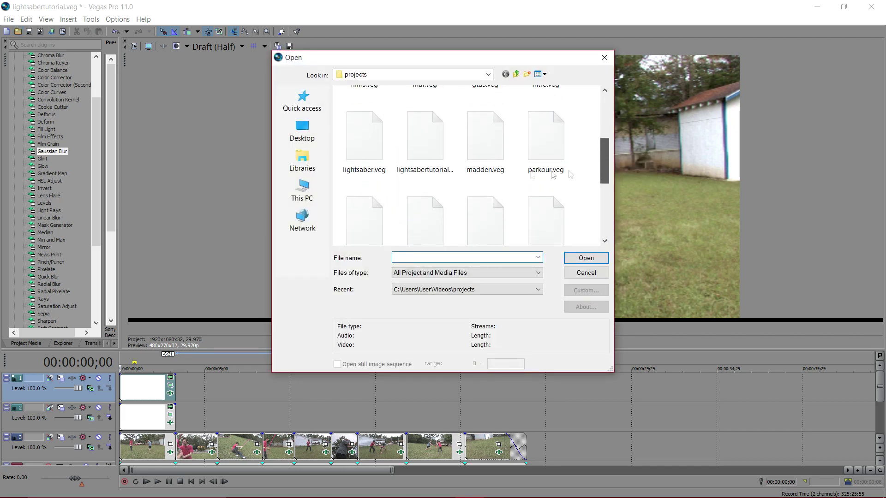
{"action": "left_click", "coordinate": [366, 167]}
{"action": "left_click", "coordinate": [585, 258]}
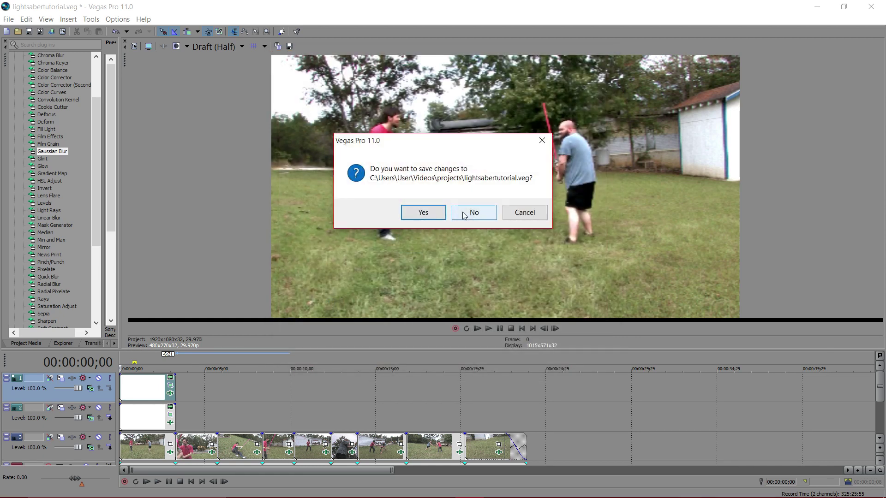
{"action": "left_click", "coordinate": [464, 216]}
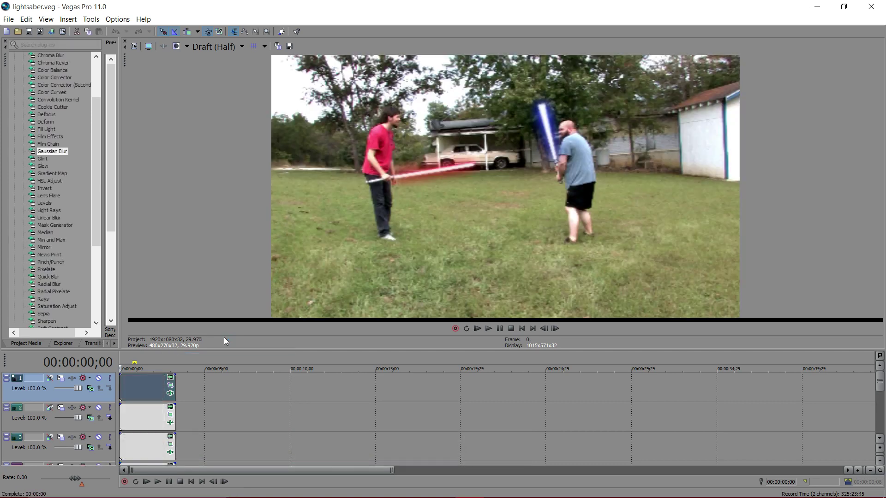
{"action": "left_click", "coordinate": [144, 395]}
{"action": "left_click", "coordinate": [153, 396]}
Zoom the timeline and shrink the preview so all six tracks are visible.
{"action": "left_click_drag", "start_coordinate": [154, 396], "coordinate": [131, 394]}
{"action": "scroll", "coordinate": [131, 393], "scroll_direction": "down", "scroll_amount": 6}
{"action": "scroll", "coordinate": [229, 402], "scroll_direction": "up", "scroll_amount": 3}
{"action": "left_click_drag", "start_coordinate": [251, 350], "coordinate": [257, 244]}
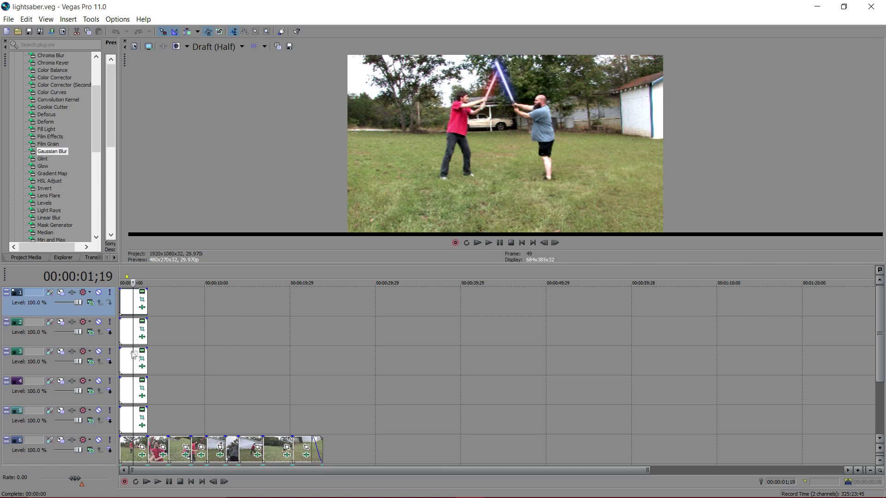
Step through the clash frames around 00:00:02;10 to review the red and blue blades.
{"action": "left_click", "coordinate": [139, 336]}
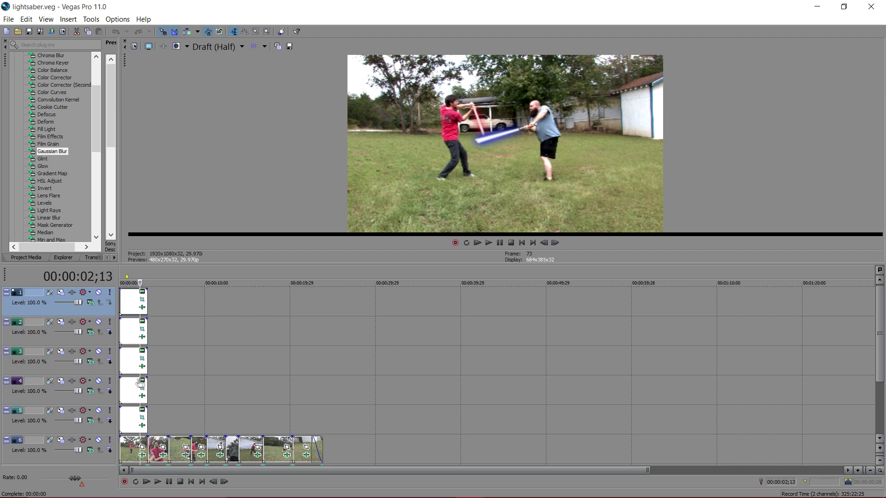
{"action": "left_click", "coordinate": [127, 368]}
{"action": "left_click", "coordinate": [134, 366]}
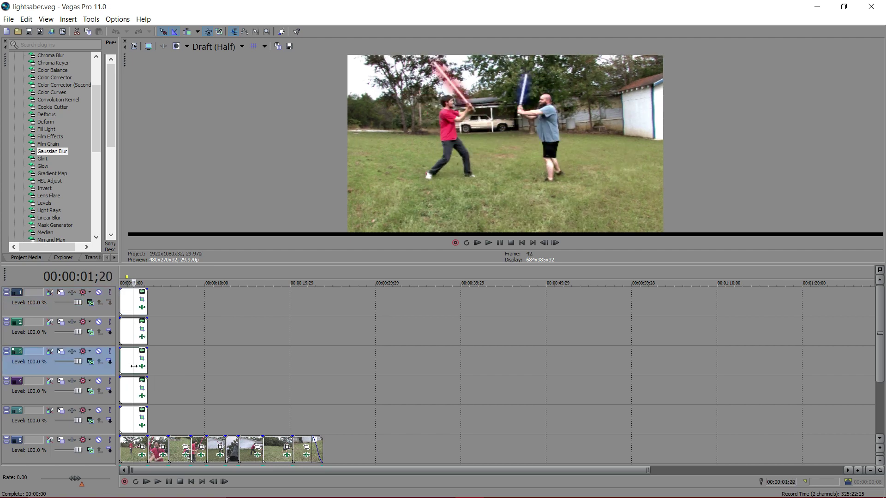
{"action": "left_click", "coordinate": [138, 366]}
{"action": "left_click", "coordinate": [140, 366]}
{"action": "left_click", "coordinate": [139, 367]}
{"action": "left_click", "coordinate": [140, 367]}
{"action": "left_click", "coordinate": [140, 367]}
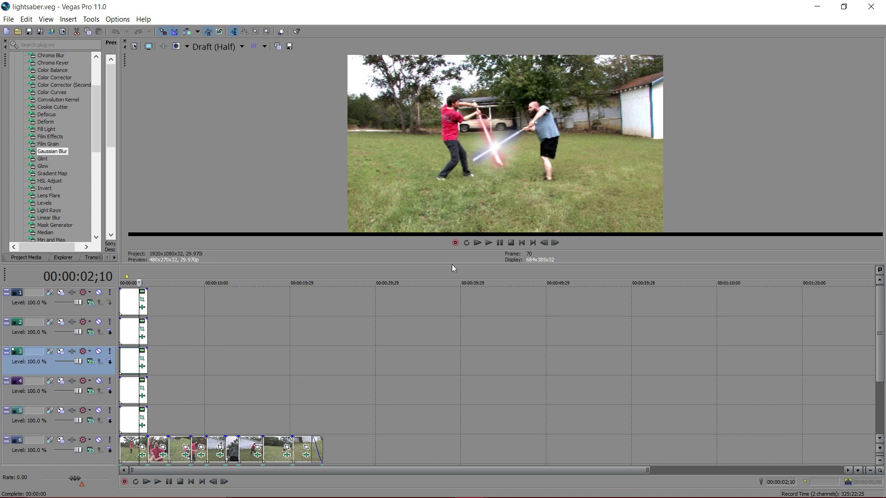
Enlarge the video preview and review the opening frames from 00:00:01;12.
{"action": "mouse_move", "coordinate": [452, 262]}
{"action": "left_mouse_down"}
{"action": "mouse_move", "coordinate": [461, 342]}
{"action": "mouse_move", "coordinate": [458, 263]}
{"action": "left_mouse_up"}
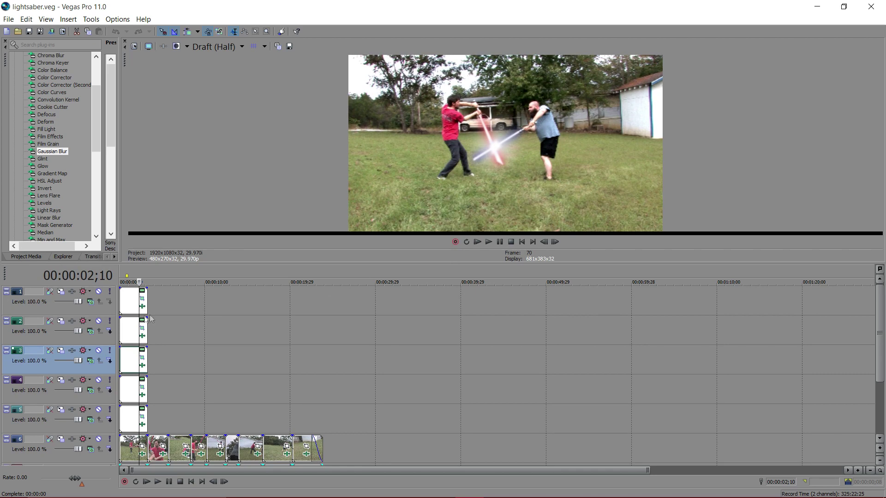
{"action": "left_click", "coordinate": [132, 314]}
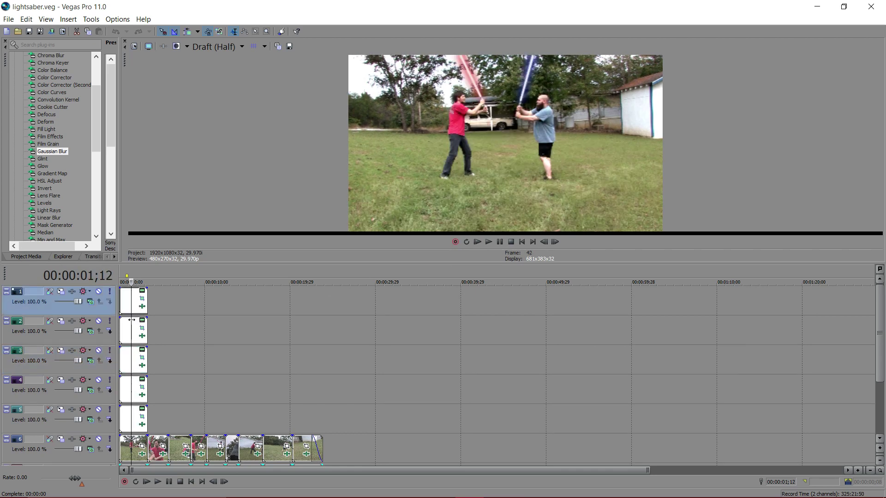
{"action": "left_click_drag", "start_coordinate": [129, 314], "coordinate": [128, 311]}
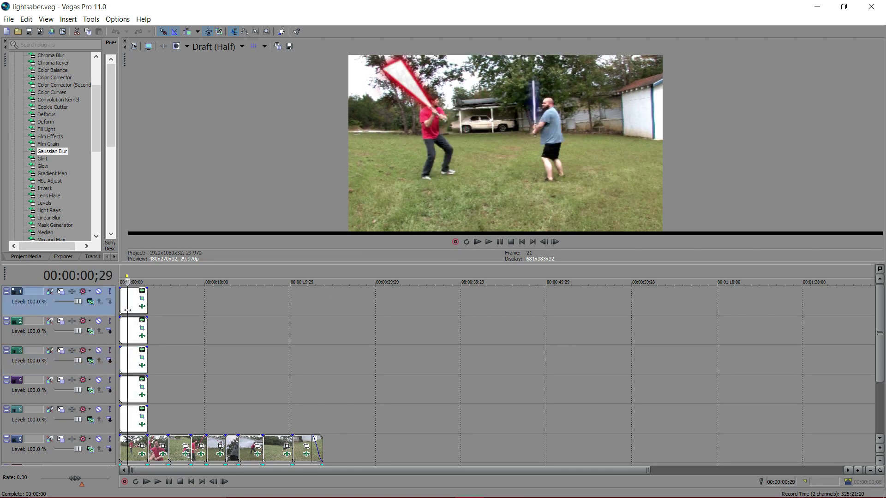
Delete the top track and widen the effects panel.
{"action": "right_click", "coordinate": [107, 314]}
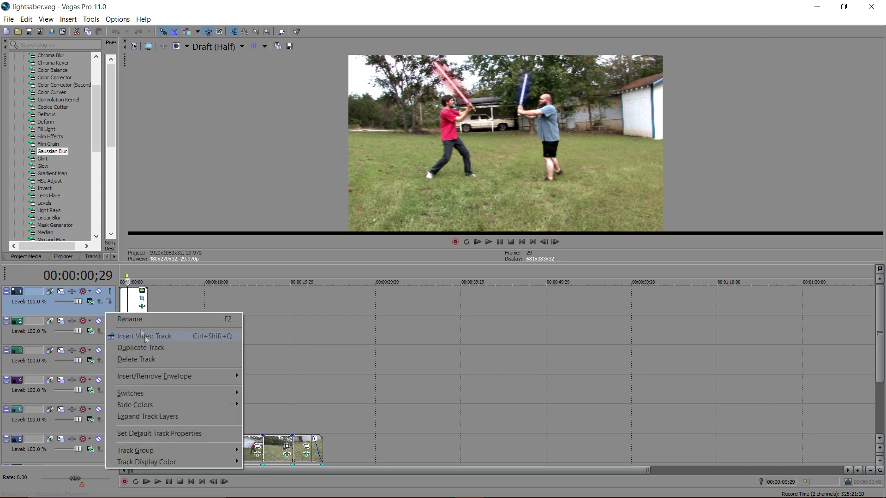
{"action": "left_click", "coordinate": [154, 356]}
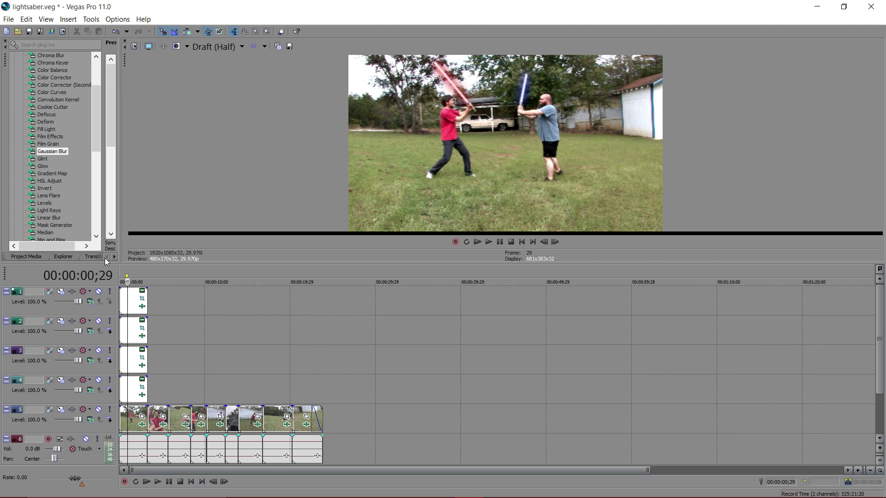
{"action": "left_click_drag", "start_coordinate": [162, 222], "coordinate": [302, 222]}
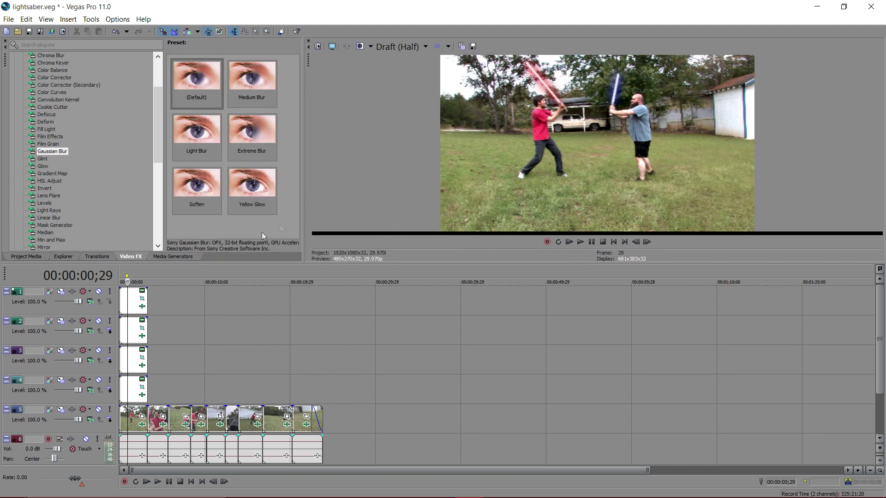
{"action": "mouse_move", "coordinate": [128, 304]}
{"action": "left_mouse_down"}
{"action": "mouse_move", "coordinate": [142, 306]}
{"action": "mouse_move", "coordinate": [121, 305]}
{"action": "left_mouse_up"}
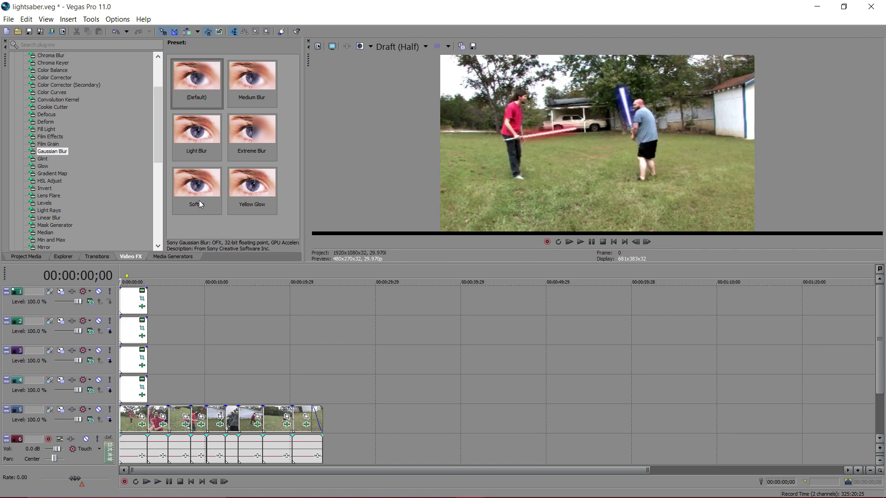
Place a White Solid Color clip at the timeline start, trim it to match, and open its Pan/Crop.
{"action": "left_click", "coordinate": [168, 256]}
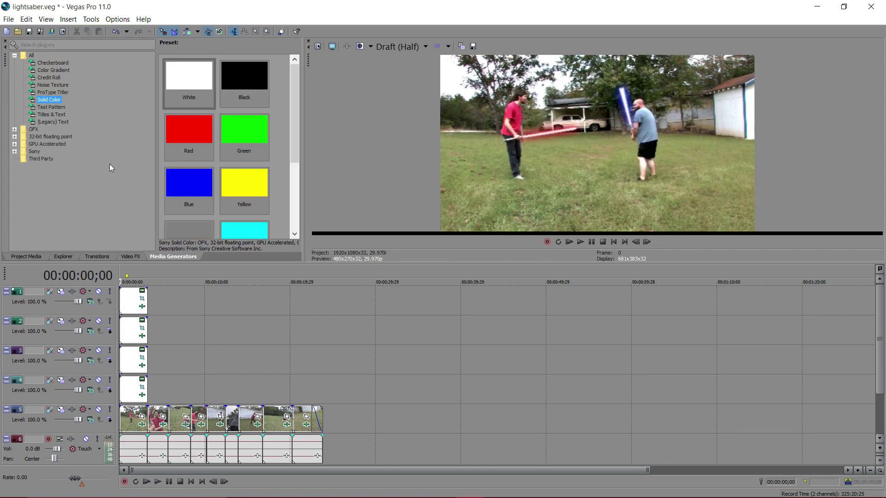
{"action": "left_click_drag", "start_coordinate": [193, 83], "coordinate": [183, 295]}
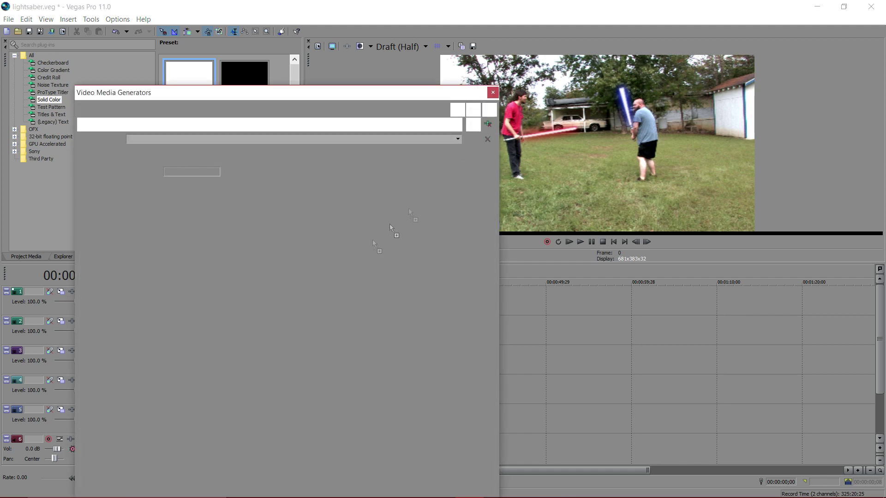
{"action": "left_click", "coordinate": [493, 92]}
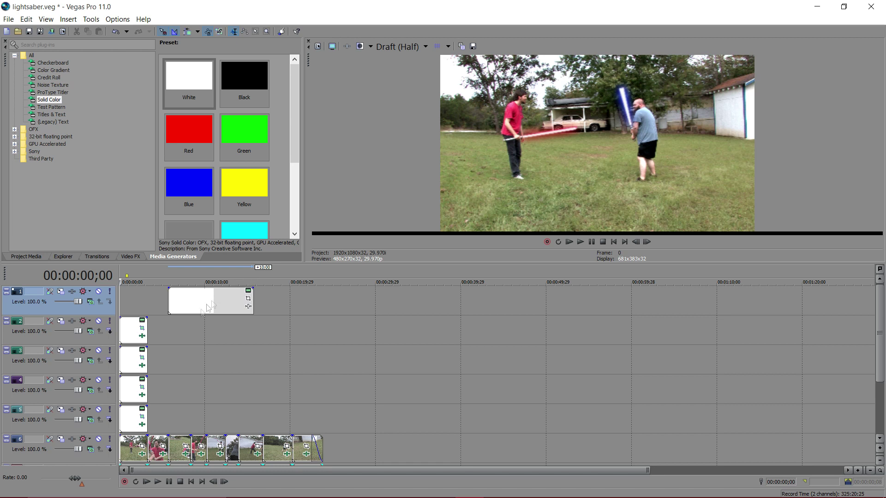
{"action": "left_click_drag", "start_coordinate": [198, 306], "coordinate": [144, 315]}
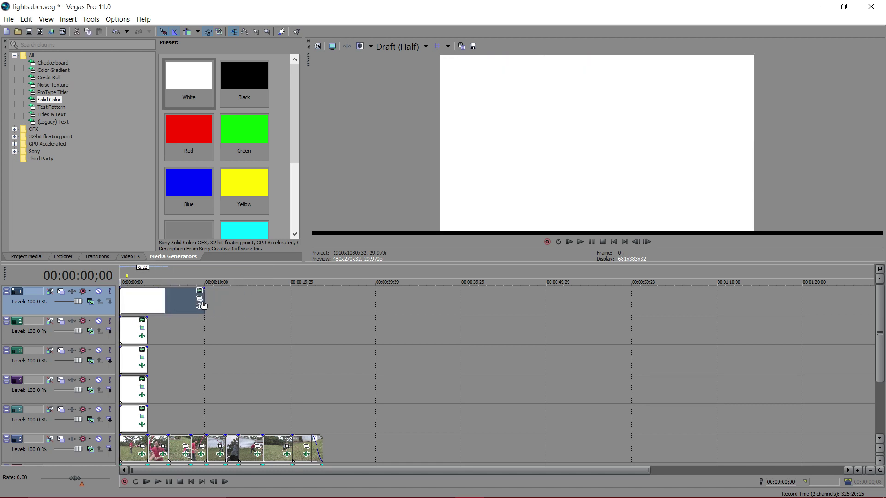
{"action": "left_click_drag", "start_coordinate": [204, 305], "coordinate": [147, 314]}
{"action": "left_click", "coordinate": [134, 305]}
{"action": "key", "text": "ctrl+Home"}
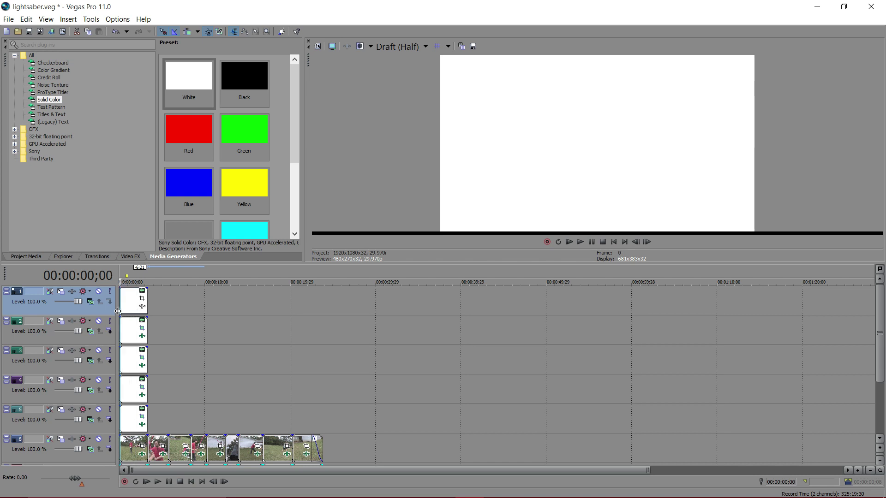
{"action": "left_click", "coordinate": [147, 305]}
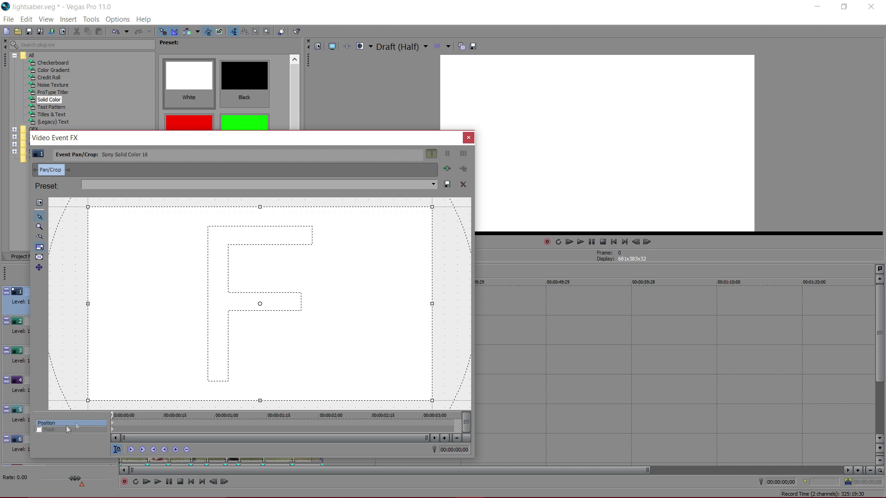
Enable masking and draw a closed four-point polygon mask on the white clip.
{"action": "left_click", "coordinate": [39, 430]}
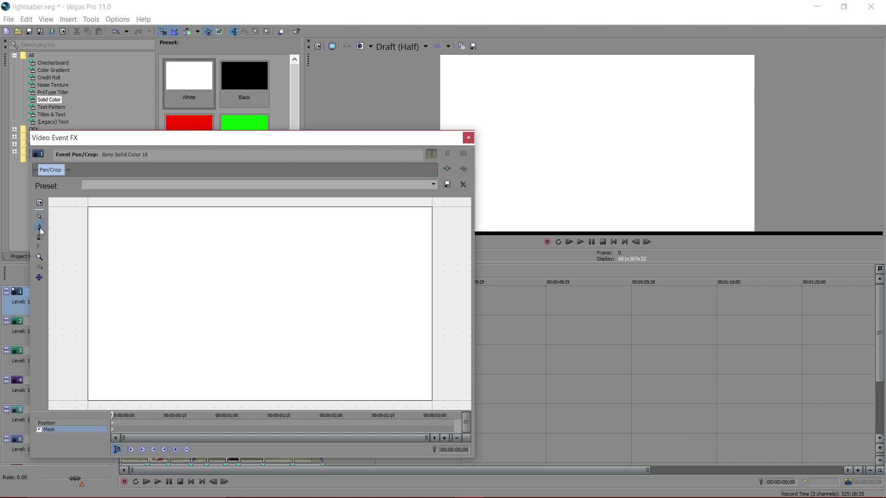
{"action": "left_click", "coordinate": [231, 246]}
{"action": "left_click", "coordinate": [236, 292]}
{"action": "left_click", "coordinate": [208, 274]}
{"action": "left_click", "coordinate": [231, 247]}
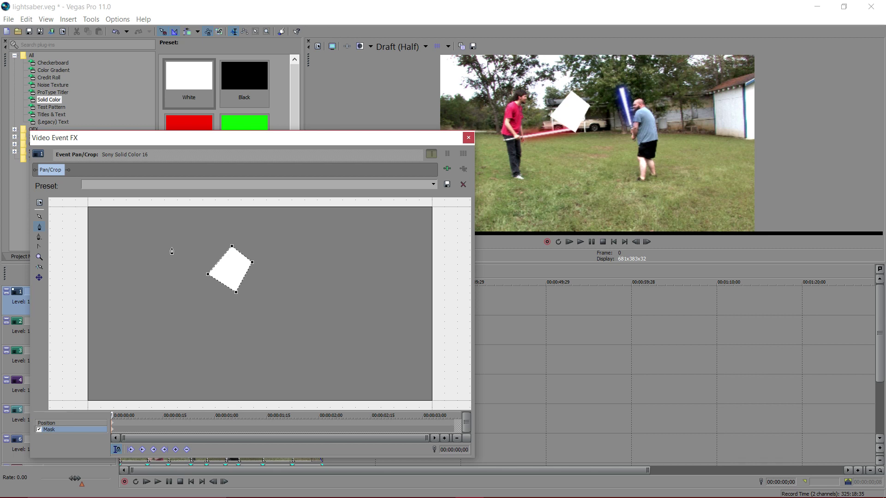
{"action": "left_click", "coordinate": [39, 217]}
Reshape the mask into a small shape tucked above the frame.
{"action": "scroll", "coordinate": [288, 273], "scroll_direction": "down", "scroll_amount": 5}
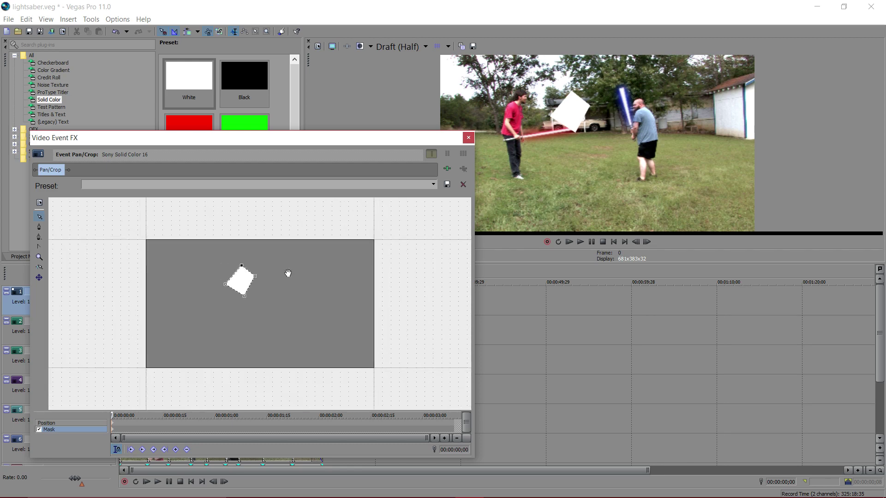
{"action": "left_click_drag", "start_coordinate": [243, 268], "coordinate": [236, 221]}
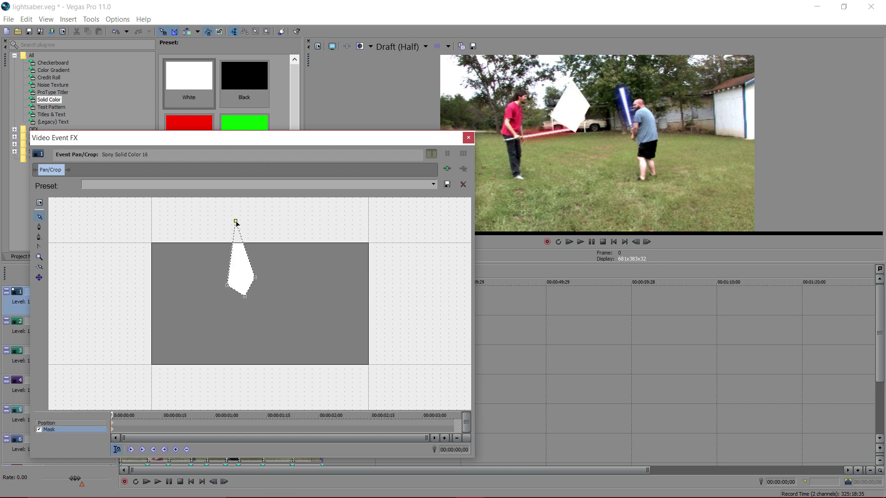
{"action": "left_click_drag", "start_coordinate": [255, 279], "coordinate": [253, 216]}
{"action": "left_click_drag", "start_coordinate": [245, 297], "coordinate": [248, 235]}
{"action": "left_click_drag", "start_coordinate": [228, 285], "coordinate": [237, 234]}
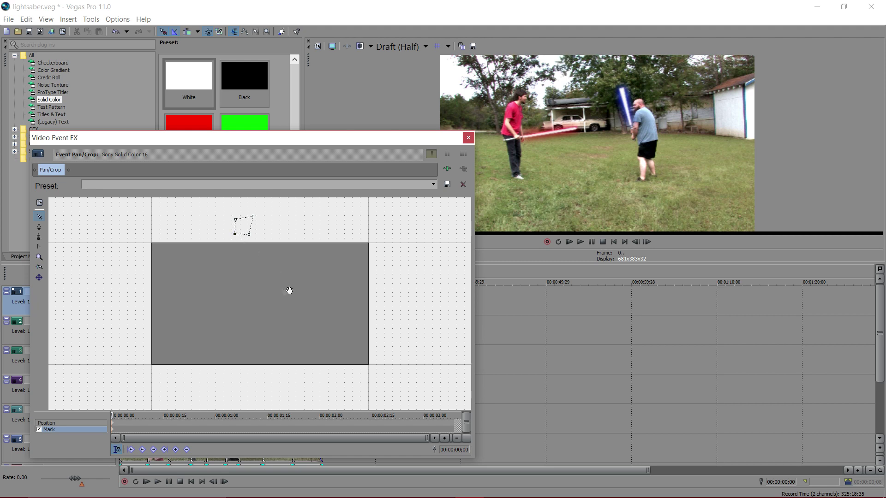
At a later frame, keyframe the mask into a thin blade fitted along the saber.
{"action": "left_click_drag", "start_coordinate": [117, 414], "coordinate": [228, 424]}
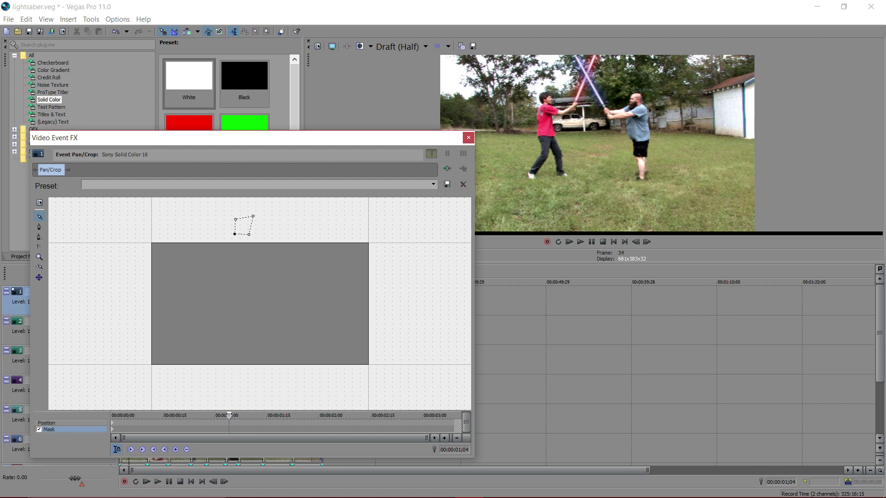
{"action": "left_click_drag", "start_coordinate": [229, 416], "coordinate": [225, 415]}
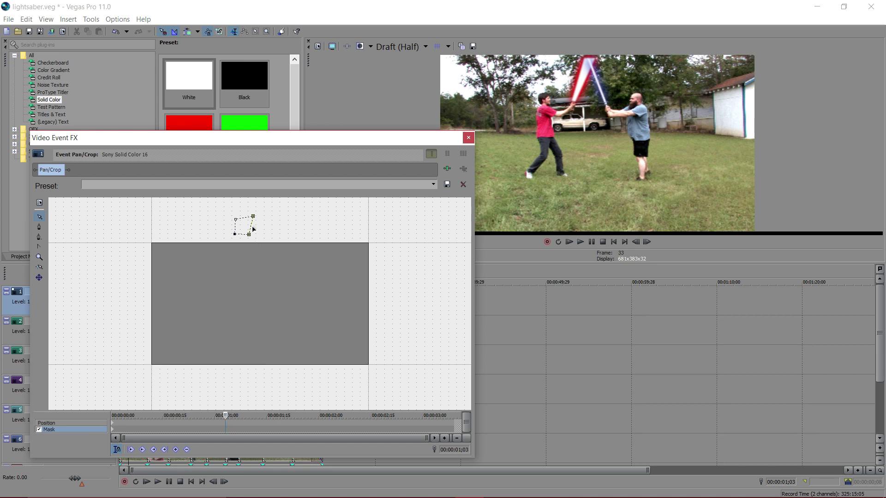
{"action": "left_click_drag", "start_coordinate": [249, 236], "coordinate": [253, 237]}
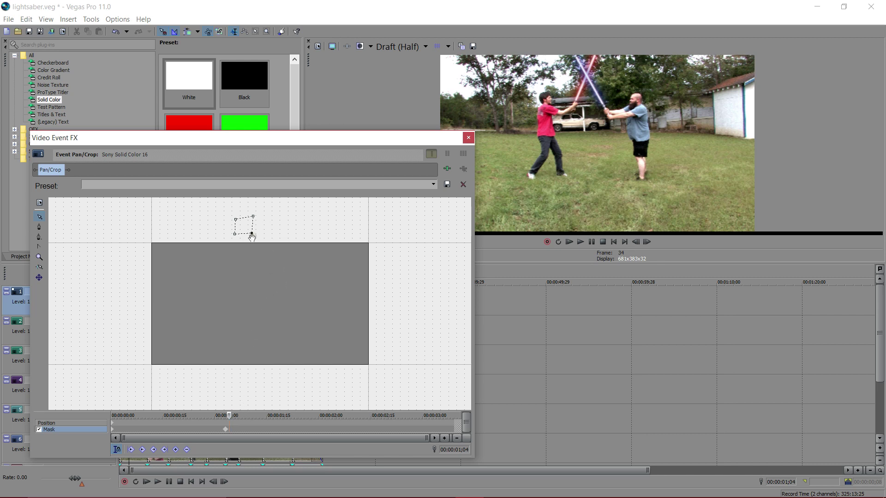
{"action": "left_click_drag", "start_coordinate": [253, 235], "coordinate": [255, 268]}
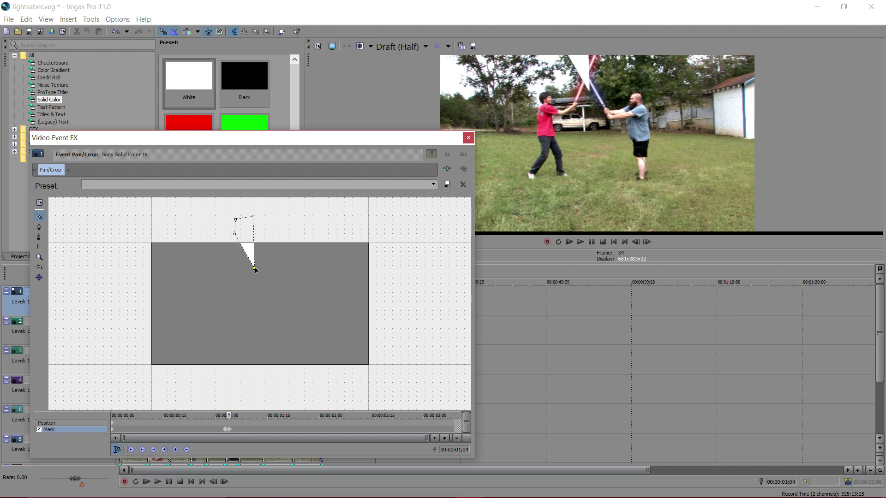
{"action": "left_click_drag", "start_coordinate": [254, 218], "coordinate": [247, 264]}
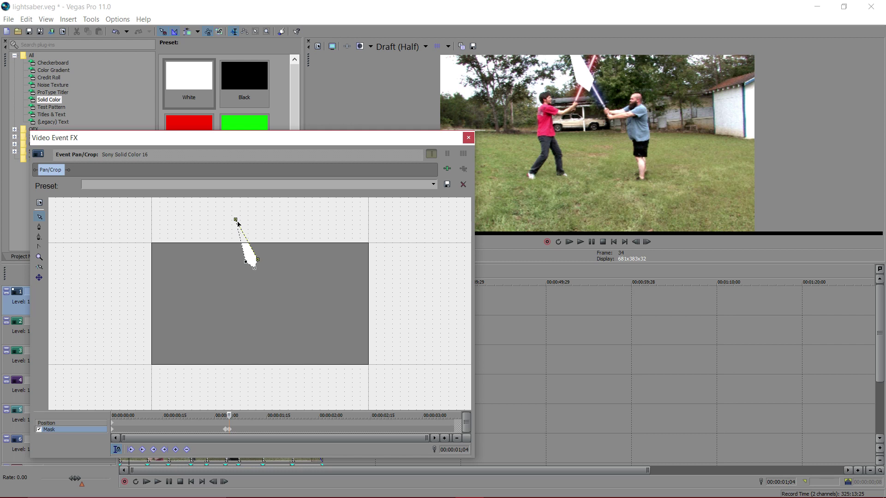
{"action": "left_click_drag", "start_coordinate": [235, 221], "coordinate": [252, 249]}
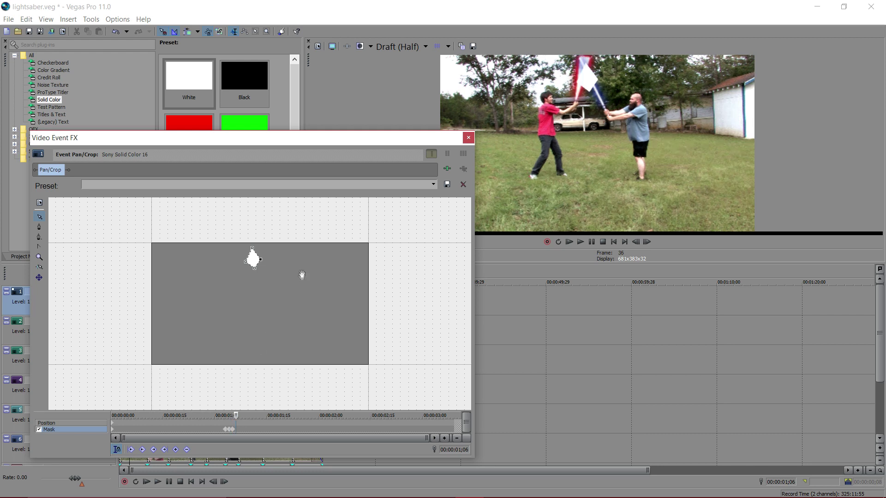
Keyframe the mask collapsing back into a small off-frame shape, then close the editor.
{"action": "left_click_drag", "start_coordinate": [253, 249], "coordinate": [250, 216]}
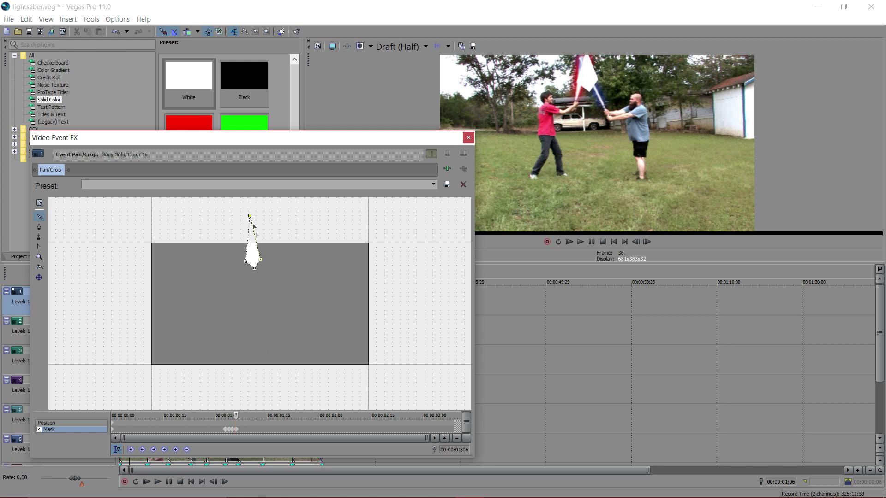
{"action": "left_click_drag", "start_coordinate": [261, 259], "coordinate": [263, 221]}
{"action": "left_click_drag", "start_coordinate": [246, 262], "coordinate": [247, 227]}
{"action": "left_click_drag", "start_coordinate": [254, 268], "coordinate": [262, 235]}
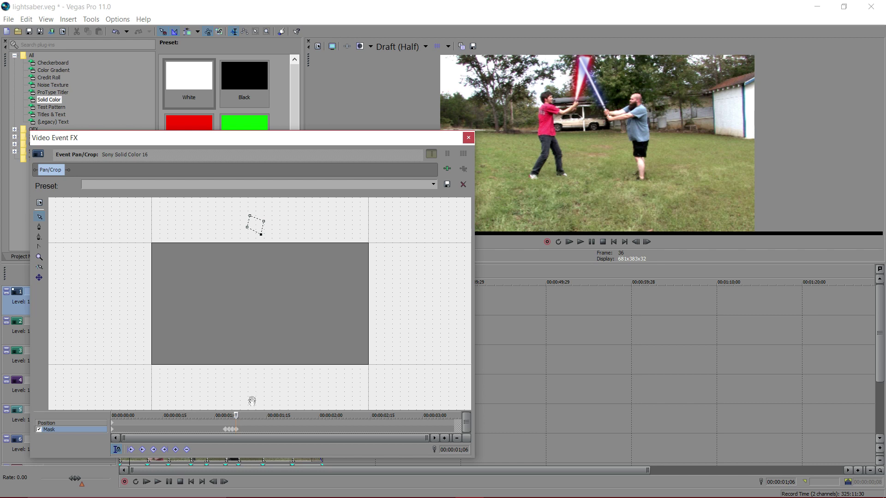
{"action": "left_click_drag", "start_coordinate": [237, 415], "coordinate": [292, 418]}
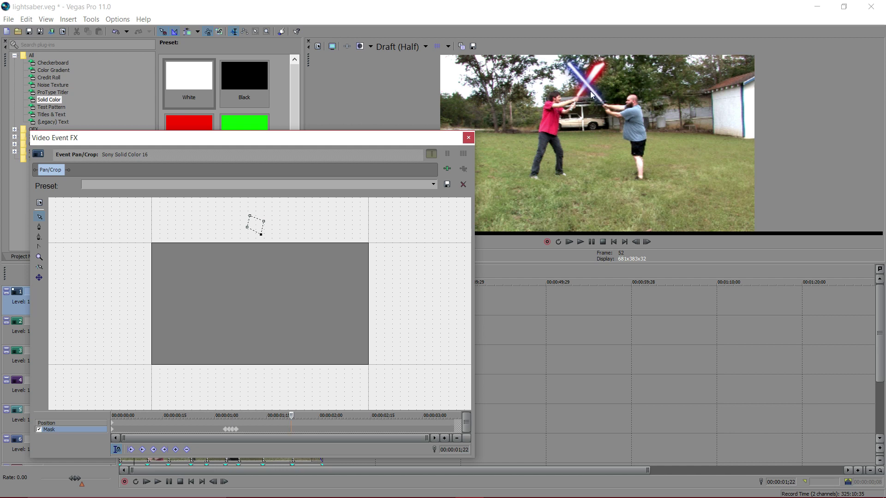
{"action": "left_click", "coordinate": [469, 138]}
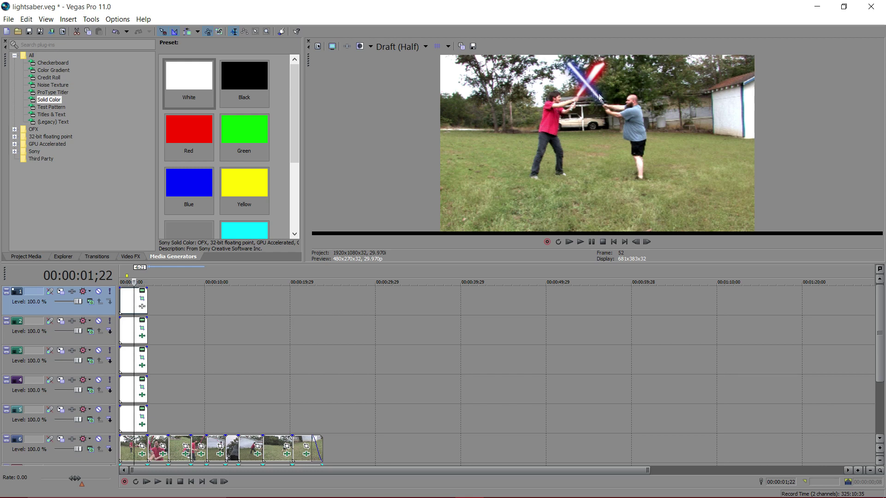
Scrub the blade animation around 1;20, then open Pan/Crop for track 2's blade event.
{"action": "scroll", "coordinate": [187, 323], "scroll_direction": "up", "scroll_amount": 10}
{"action": "scroll", "coordinate": [194, 336], "scroll_direction": "down", "scroll_amount": 2}
{"action": "left_click_drag", "start_coordinate": [238, 335], "coordinate": [279, 338]}
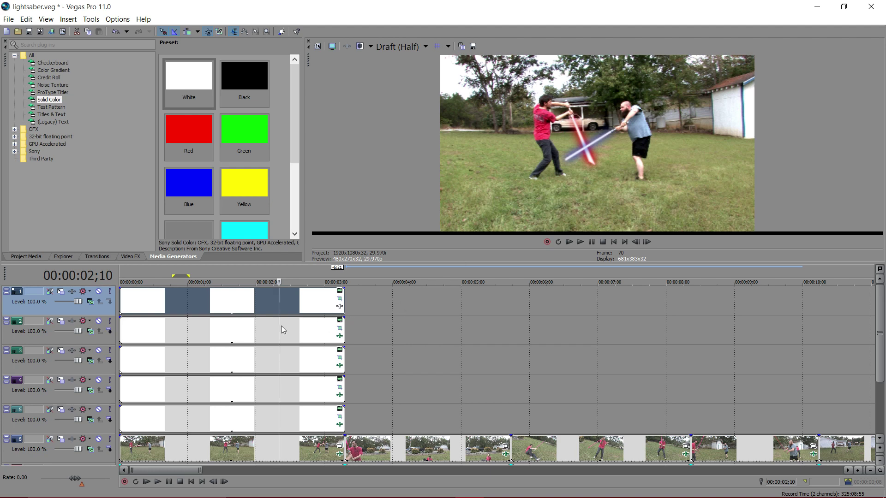
{"action": "left_click", "coordinate": [238, 330]}
{"action": "left_click_drag", "start_coordinate": [230, 330], "coordinate": [260, 327]}
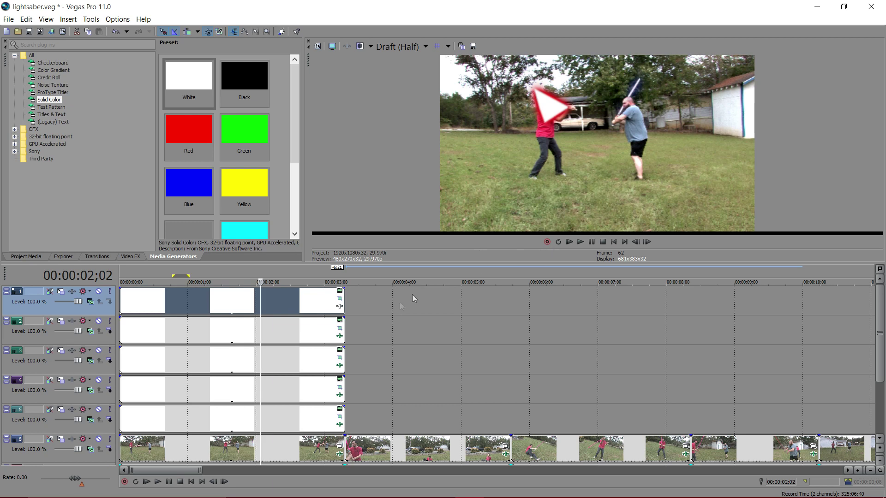
{"action": "left_click", "coordinate": [282, 329]}
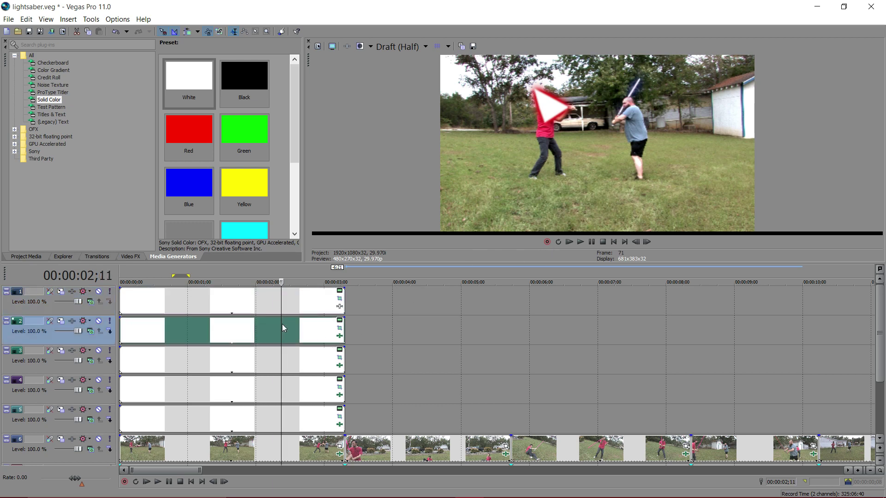
{"action": "left_click", "coordinate": [340, 328]}
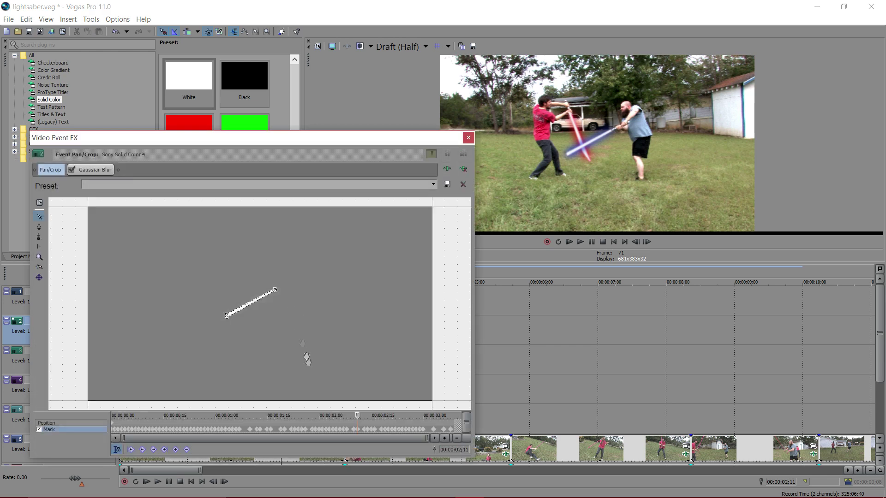
Advance track 2's red blade mask to later frames and recheck it at frame 60.
{"action": "left_click_drag", "start_coordinate": [358, 415], "coordinate": [325, 406]}
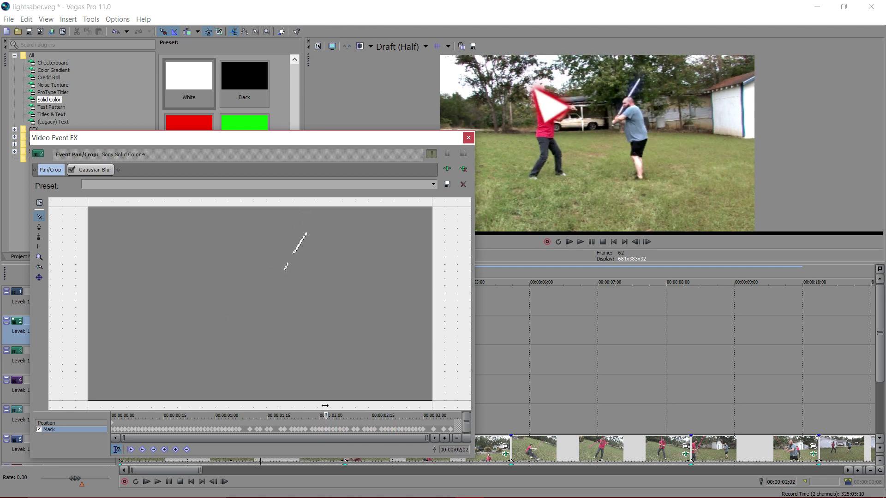
{"action": "scroll", "coordinate": [291, 288], "scroll_direction": "up", "scroll_amount": 1}
{"action": "left_click_drag", "start_coordinate": [333, 261], "coordinate": [278, 261]}
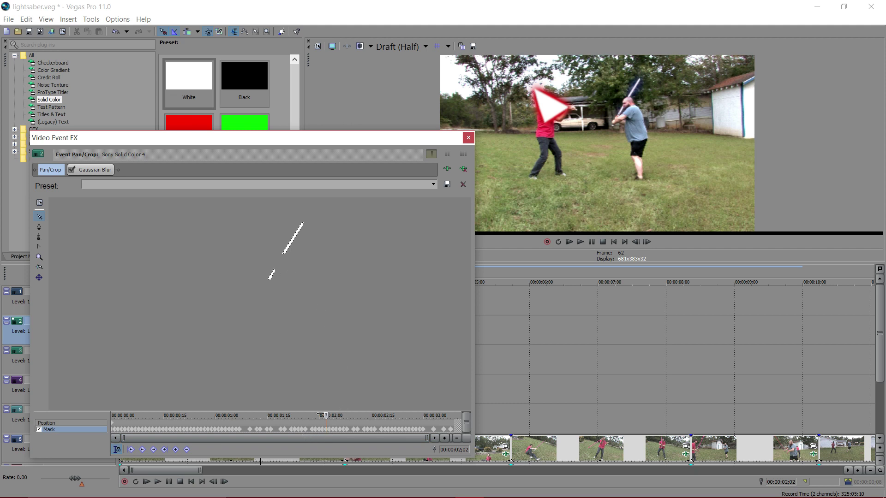
{"action": "mouse_move", "coordinate": [325, 415]}
{"action": "left_mouse_down"}
{"action": "mouse_move", "coordinate": [357, 418]}
{"action": "mouse_move", "coordinate": [325, 416]}
{"action": "left_mouse_up"}
Keep the mask on the saber through frames 63 and 64, then close the Video Event FX dialog.
{"action": "left_click_drag", "start_coordinate": [326, 415], "coordinate": [329, 416]}
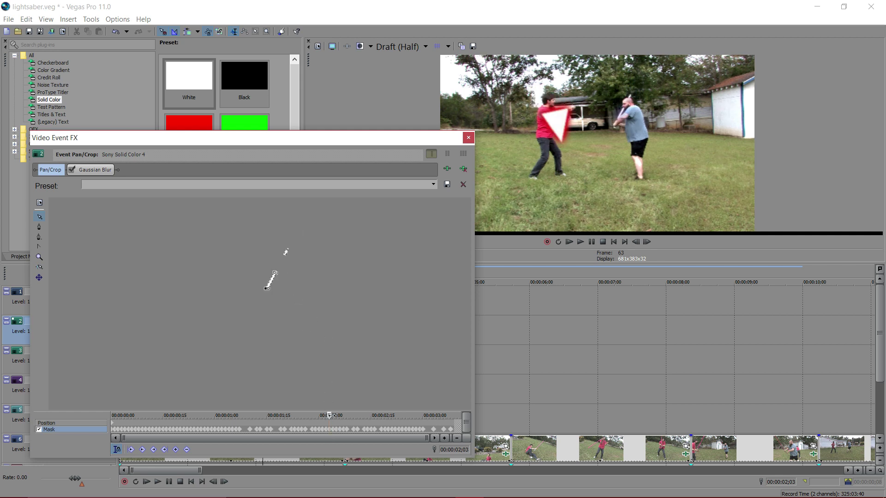
{"action": "left_click_drag", "start_coordinate": [329, 415], "coordinate": [333, 415]}
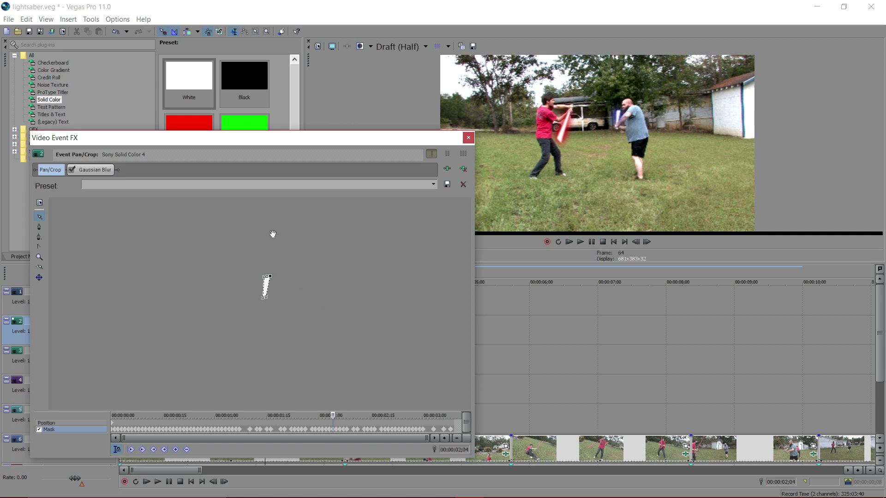
{"action": "left_click", "coordinate": [468, 138]}
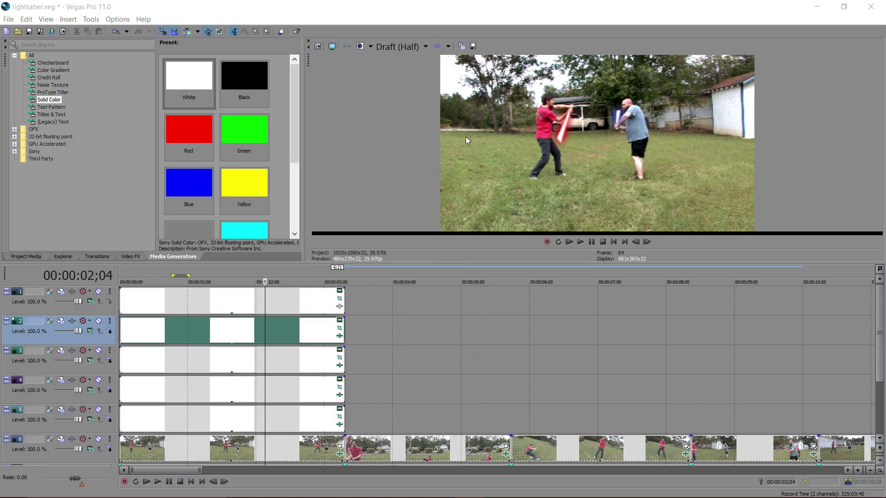
{"action": "left_click", "coordinate": [245, 305]}
{"action": "left_click", "coordinate": [340, 306]}
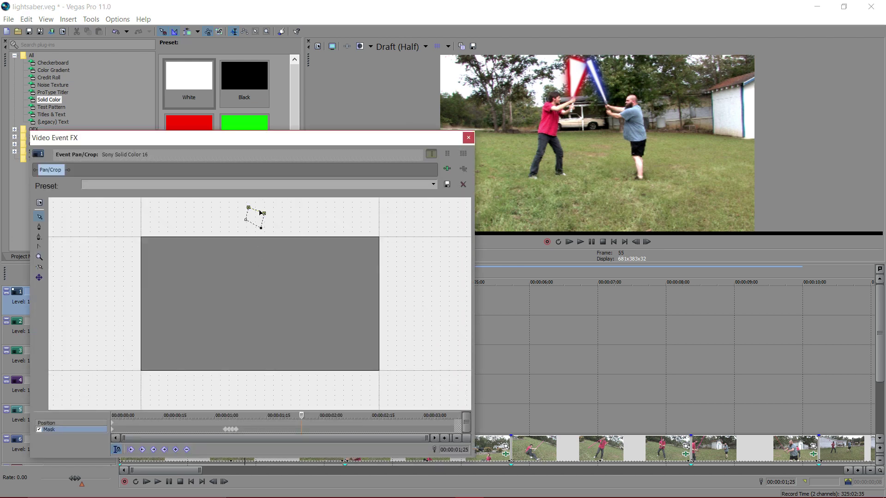
{"action": "left_click", "coordinate": [226, 426]}
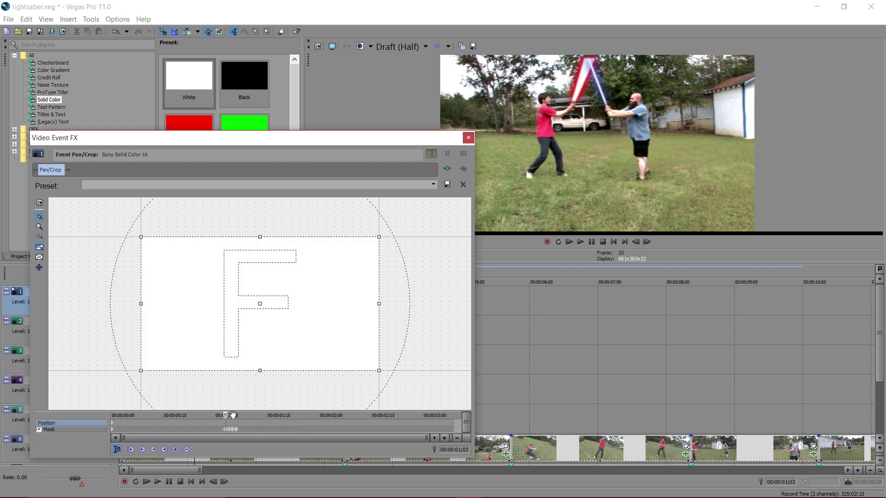
{"action": "left_click_drag", "start_coordinate": [226, 415], "coordinate": [253, 415]}
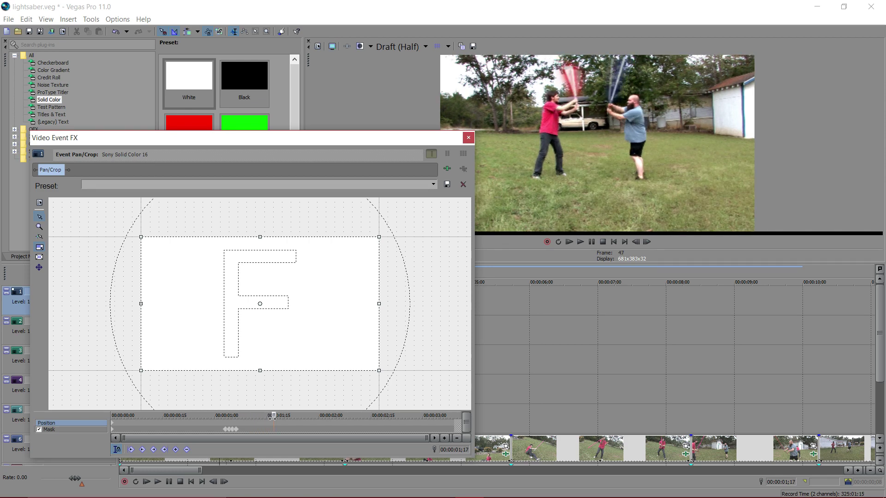
{"action": "left_click", "coordinate": [230, 418]}
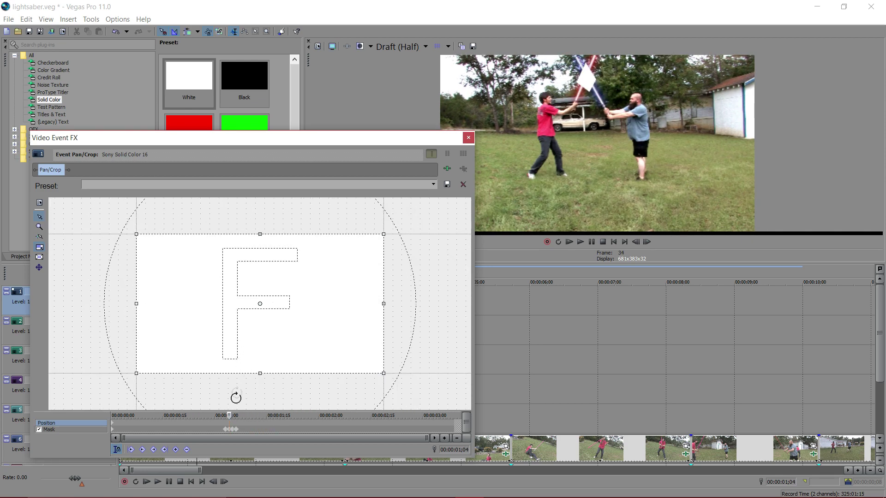
{"action": "mouse_move", "coordinate": [230, 415]}
{"action": "left_mouse_down"}
{"action": "mouse_move", "coordinate": [203, 416]}
{"action": "mouse_move", "coordinate": [233, 417]}
{"action": "left_mouse_up"}
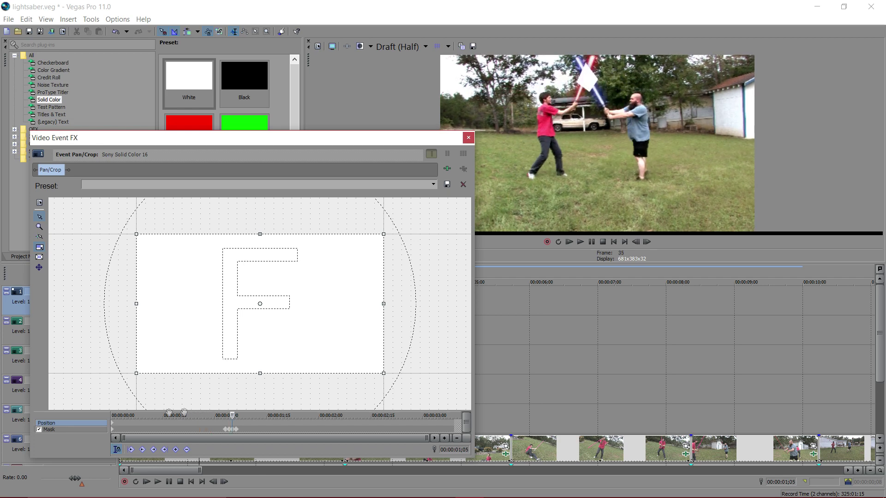
{"action": "left_click", "coordinate": [60, 430]}
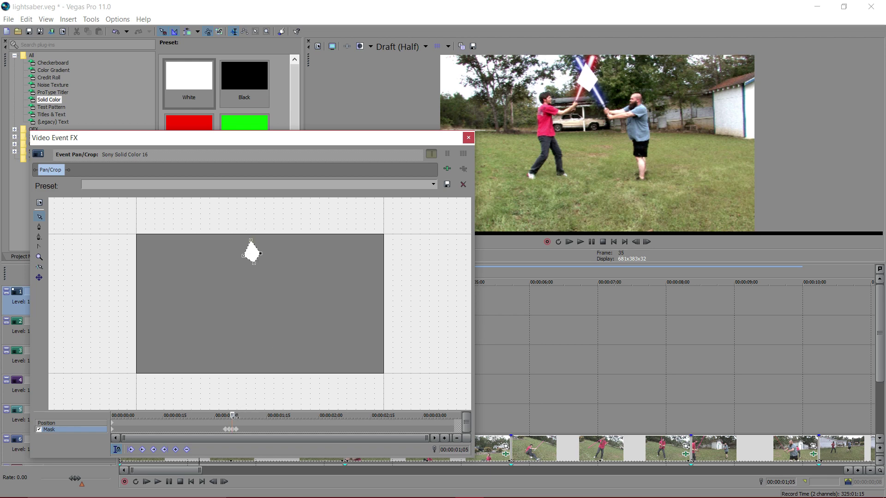
{"action": "mouse_move", "coordinate": [232, 417]}
{"action": "left_mouse_down"}
{"action": "mouse_move", "coordinate": [222, 417]}
{"action": "mouse_move", "coordinate": [233, 417]}
{"action": "left_mouse_up"}
{"action": "left_click", "coordinate": [468, 138]}
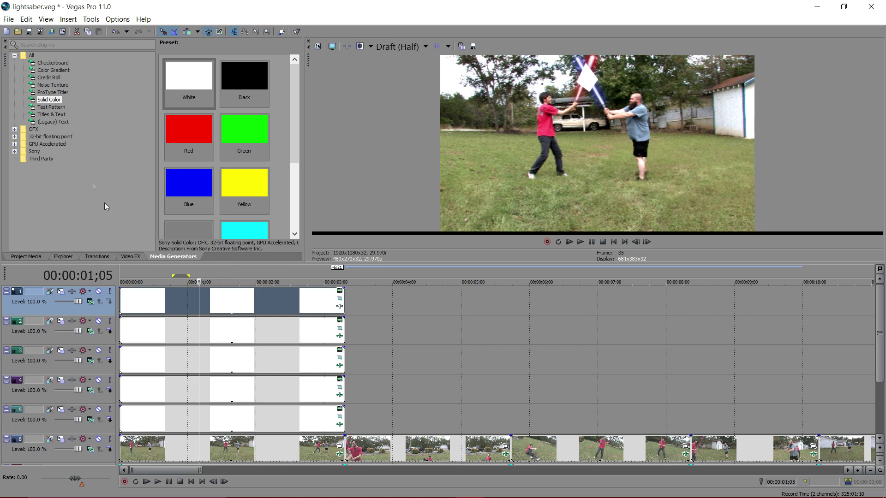
Apply Gaussian Blur (Default) to track 1's blade with 0.0211 horizontal and 0.0316 vertical range.
{"action": "left_click", "coordinate": [131, 257]}
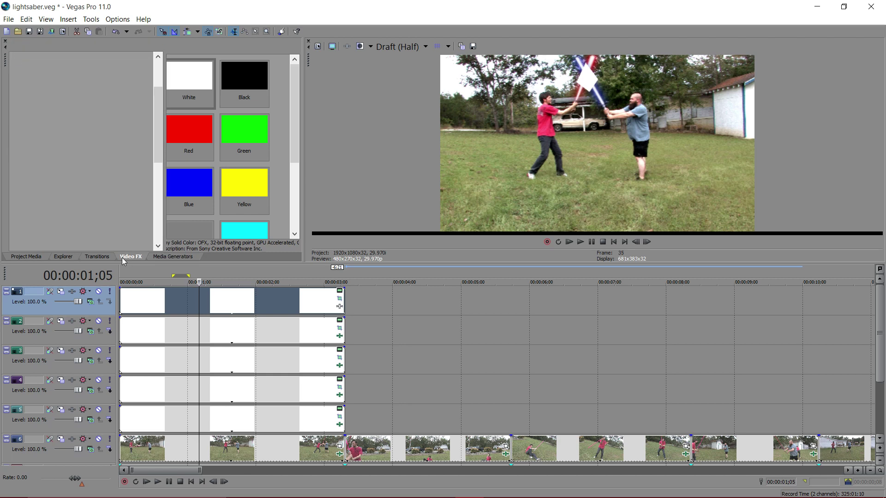
{"action": "left_click_drag", "start_coordinate": [195, 85], "coordinate": [222, 302]}
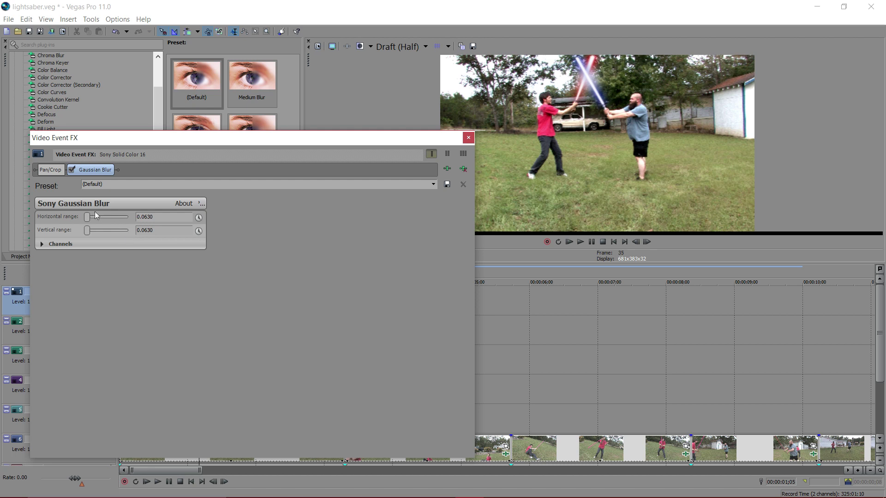
{"action": "left_click_drag", "start_coordinate": [87, 218], "coordinate": [84, 217]}
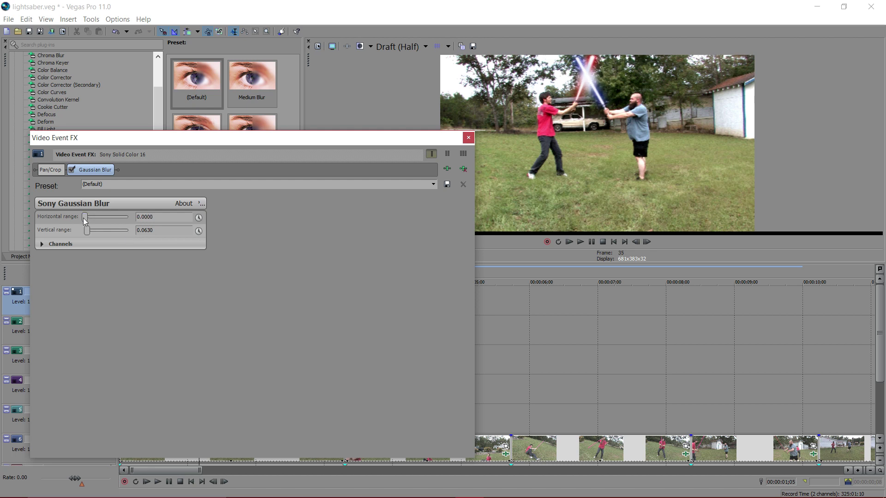
{"action": "left_click_drag", "start_coordinate": [89, 234], "coordinate": [86, 234]}
{"action": "left_click_drag", "start_coordinate": [85, 234], "coordinate": [88, 234]}
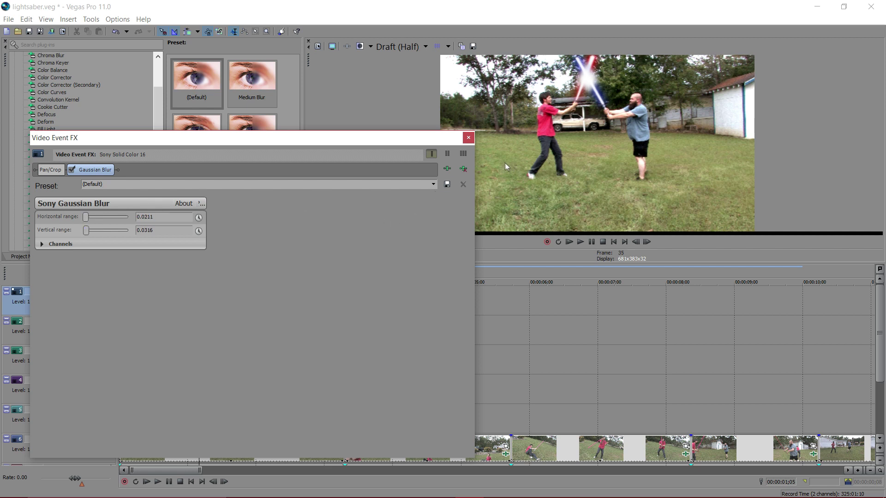
{"action": "left_click", "coordinate": [468, 137]}
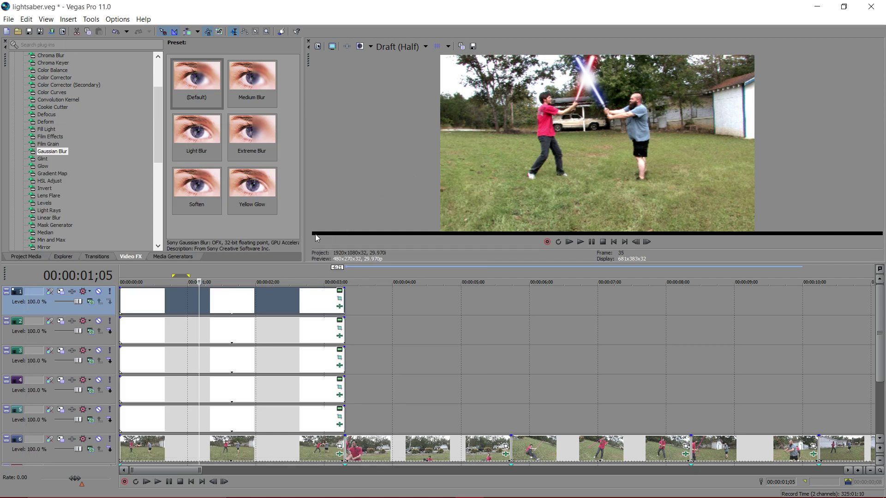
{"action": "left_click", "coordinate": [48, 164]}
Apply Glow (Default) to track 1's blade and set its colour to yellow 48, 0.55, 0.77.
{"action": "left_click_drag", "start_coordinate": [197, 84], "coordinate": [196, 305]}
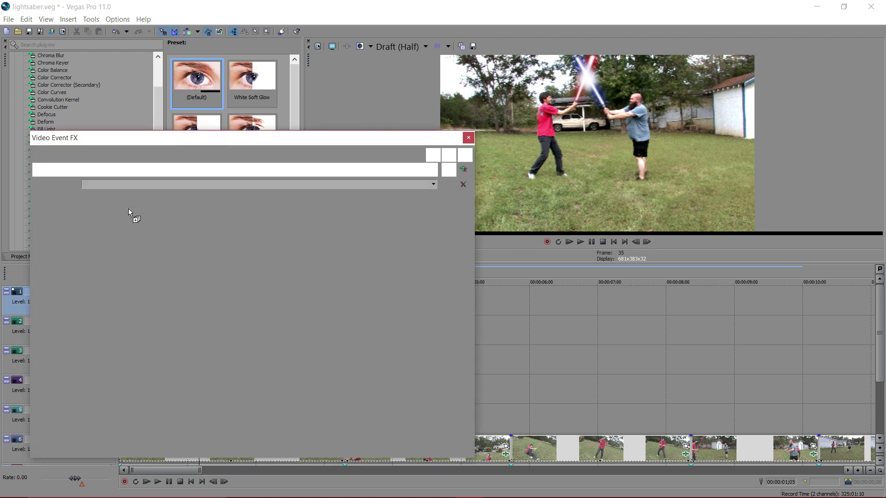
{"action": "left_click", "coordinate": [97, 257]}
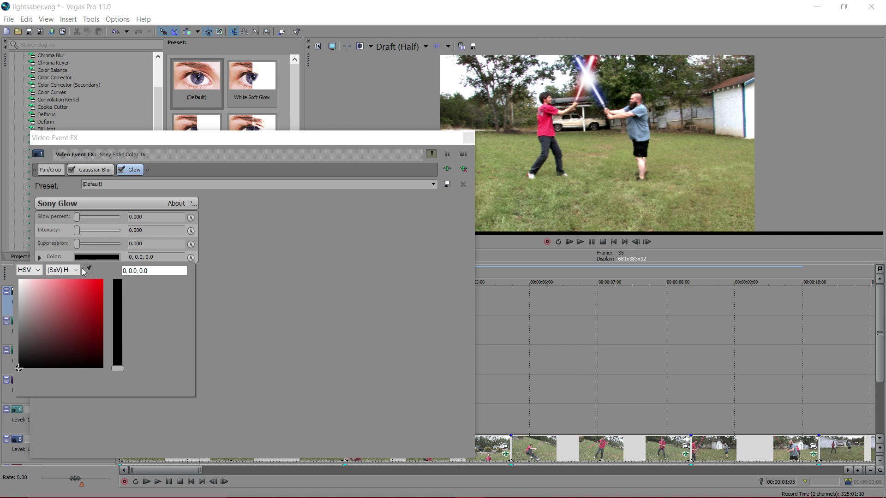
{"action": "left_click", "coordinate": [57, 301]}
{"action": "left_click_drag", "start_coordinate": [118, 368], "coordinate": [120, 355]}
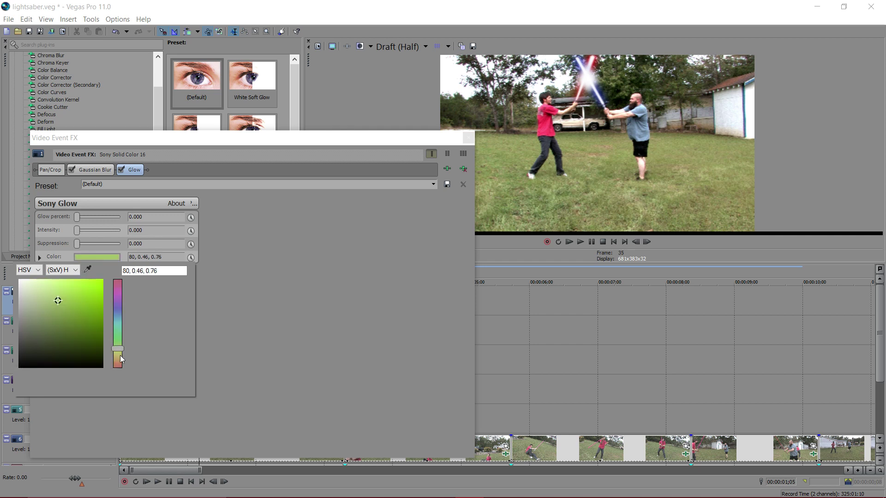
{"action": "left_click", "coordinate": [117, 356]}
{"action": "left_click", "coordinate": [66, 300]}
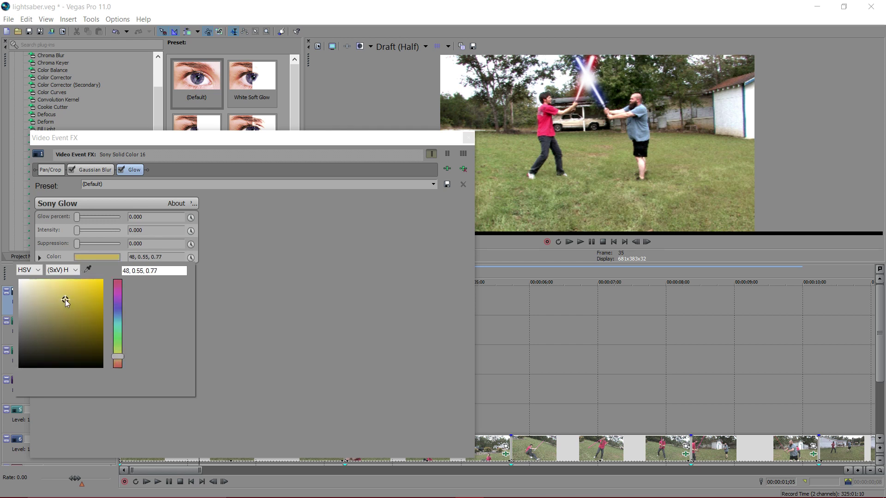
{"action": "left_click", "coordinate": [259, 305]}
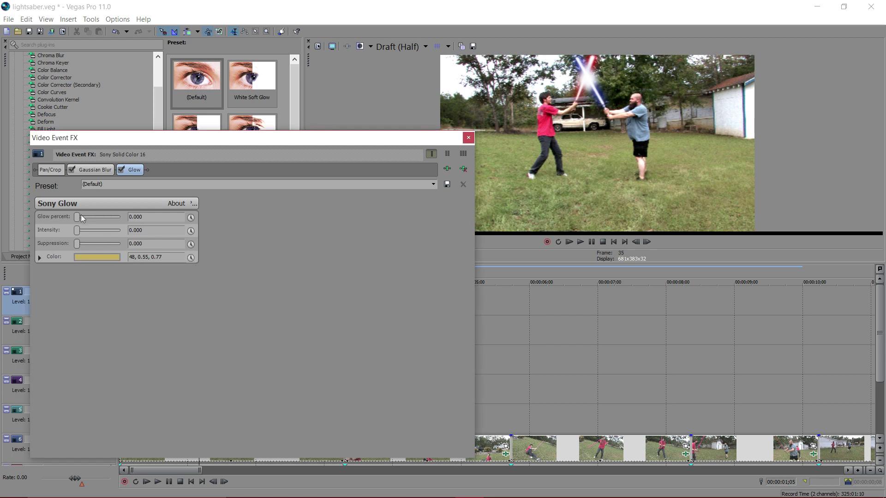
Set the glow percent to 0.274 and intensity to 3.789, then close the event effects.
{"action": "left_click_drag", "start_coordinate": [77, 222], "coordinate": [88, 223]}
{"action": "left_click_drag", "start_coordinate": [77, 230], "coordinate": [83, 233]}
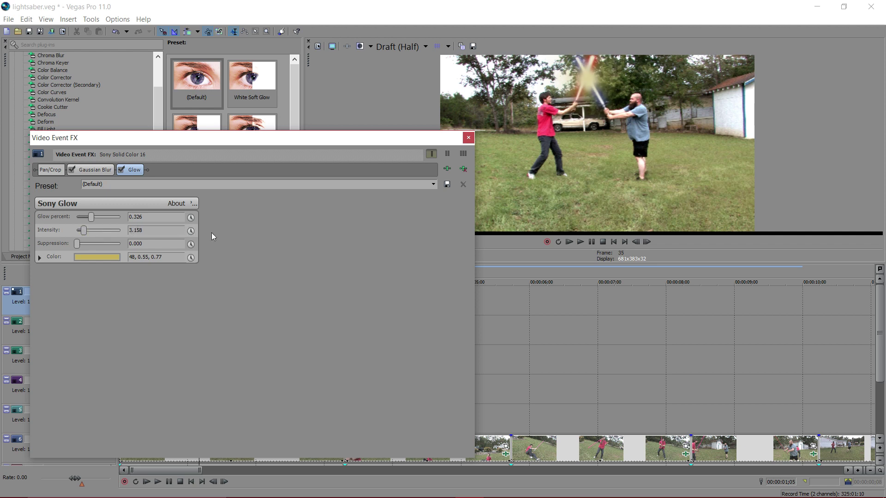
{"action": "left_click_drag", "start_coordinate": [92, 217], "coordinate": [95, 218]}
{"action": "left_click_drag", "start_coordinate": [84, 229], "coordinate": [86, 230]}
{"action": "left_click", "coordinate": [468, 137]}
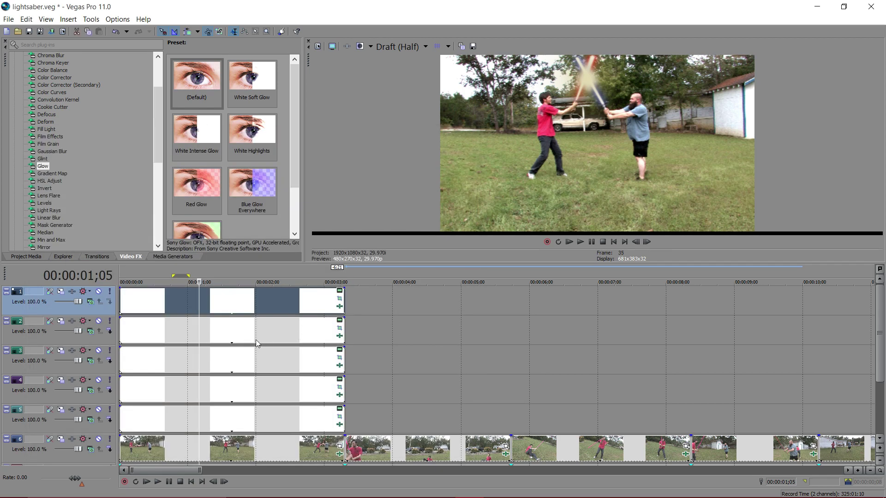
Select track 3's blade events and move the cursor to frame 35 at 00:00:01;05.
{"action": "left_click", "coordinate": [201, 334]}
{"action": "left_click", "coordinate": [363, 363]}
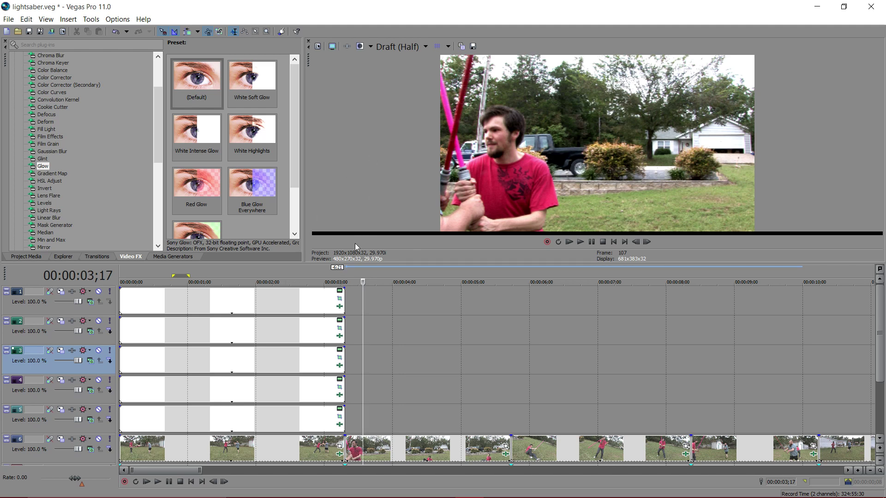
{"action": "left_click", "coordinate": [172, 369]}
{"action": "left_click_drag", "start_coordinate": [171, 365], "coordinate": [200, 365]}
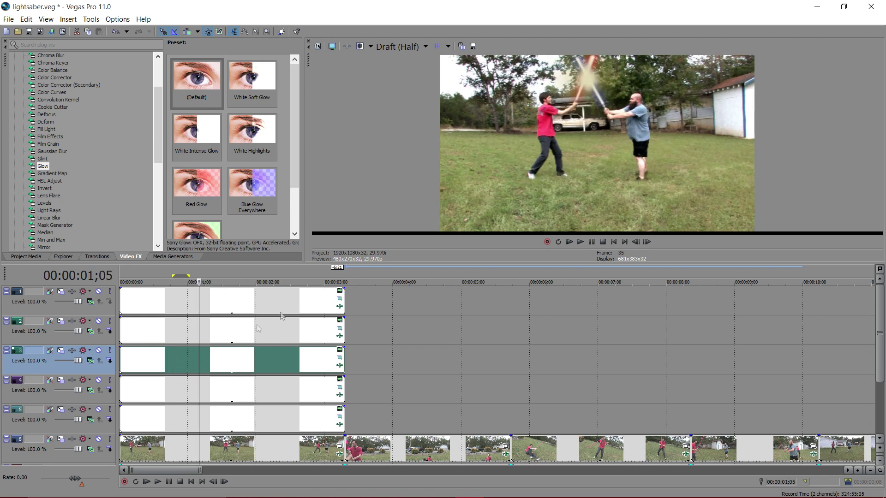
Widen the video preview area and scrub the fight footage to 00:00:01;20.
{"action": "scroll", "coordinate": [494, 283], "scroll_direction": "up", "scroll_amount": 3}
{"action": "left_click_drag", "start_coordinate": [305, 152], "coordinate": [238, 153]}
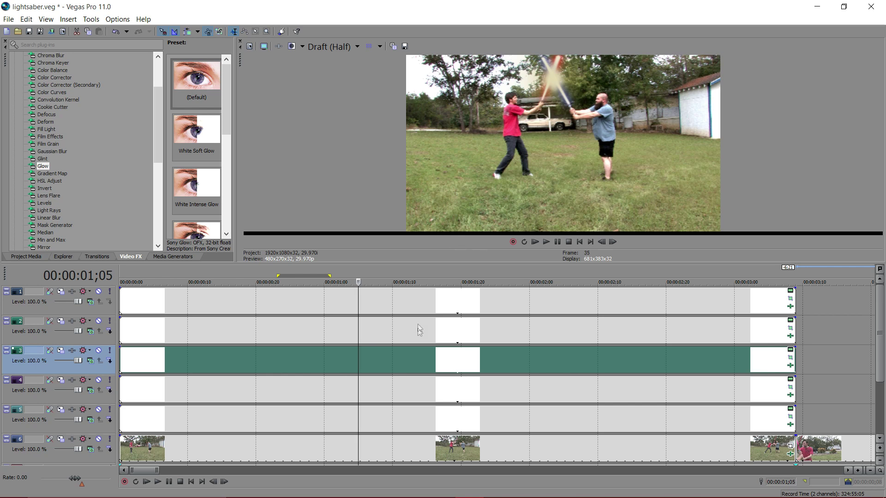
{"action": "scroll", "coordinate": [419, 333], "scroll_direction": "down", "scroll_amount": 5}
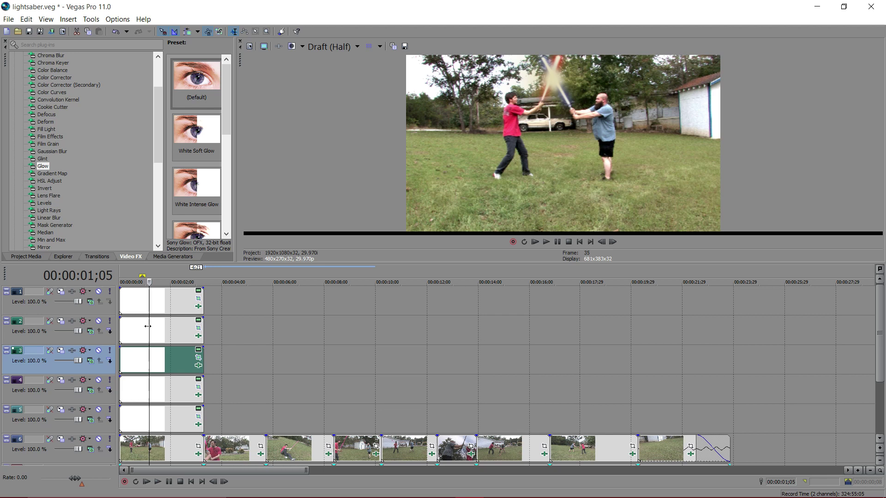
{"action": "left_click_drag", "start_coordinate": [149, 329], "coordinate": [184, 335]}
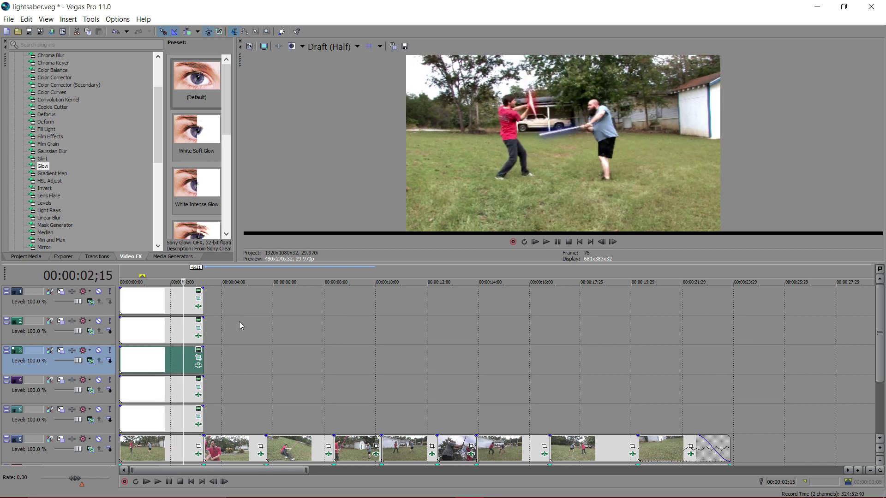